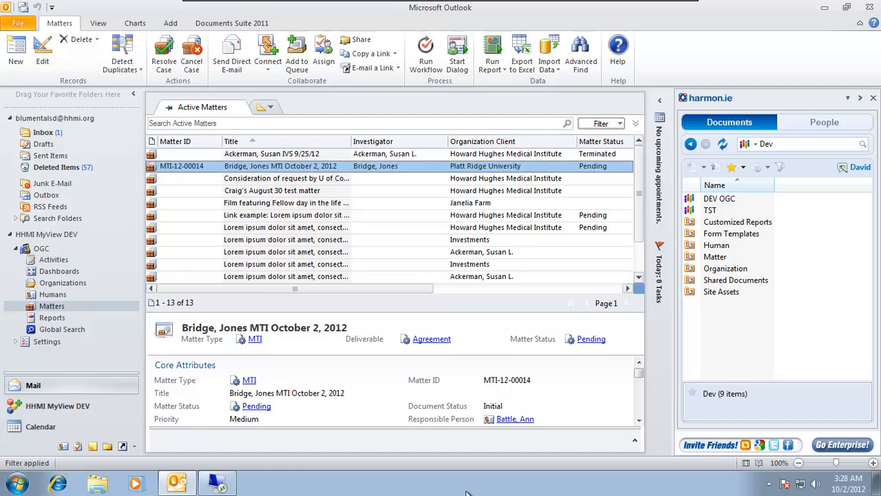
Step: Open the pending Platt Ridge University matter dated October 2, 2012 and upload My Test Document.docx to its documents
double_click(322, 168)
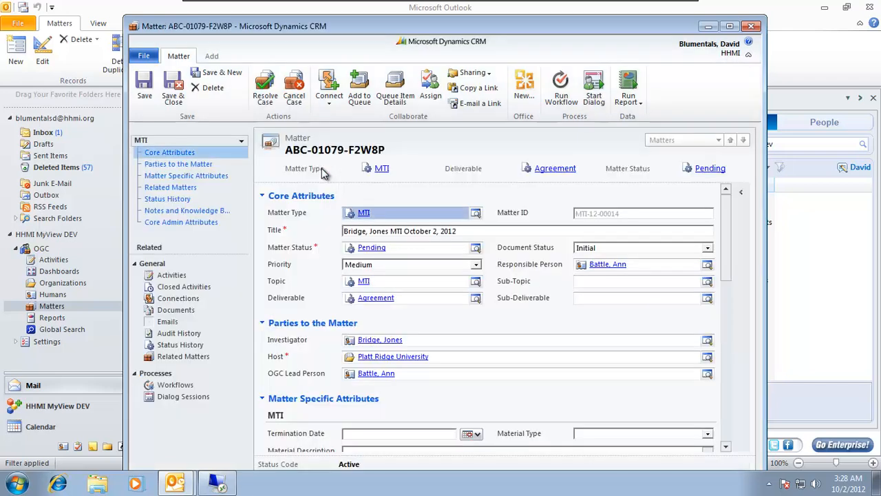
click(190, 311)
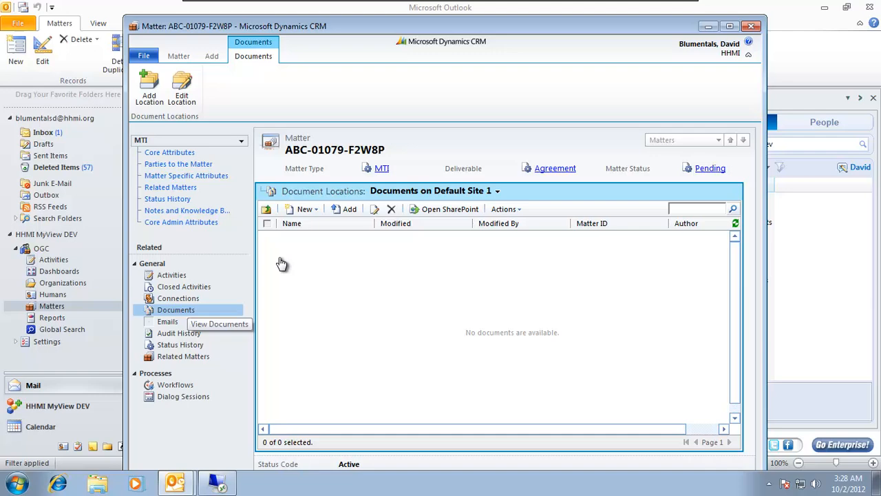
click(347, 209)
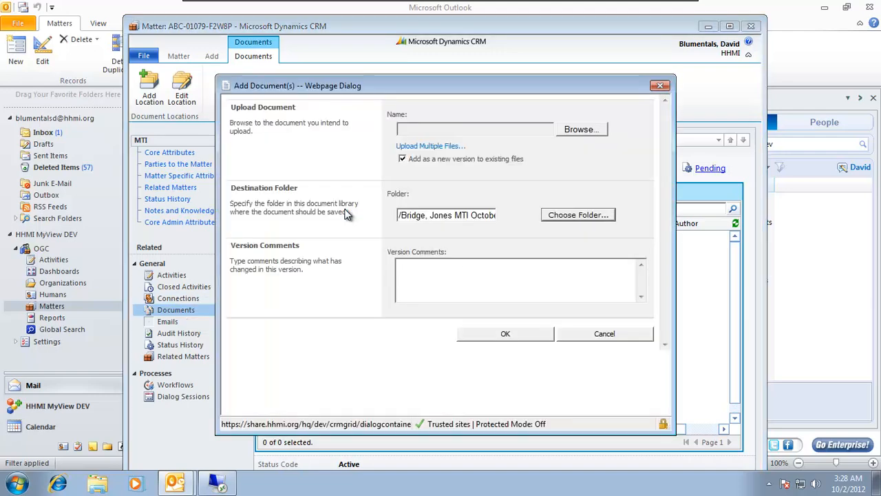
click(584, 131)
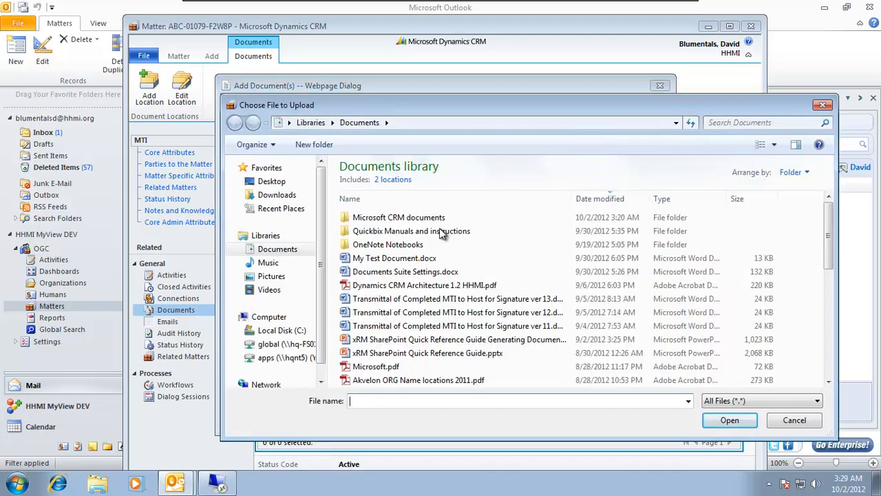
click(407, 258)
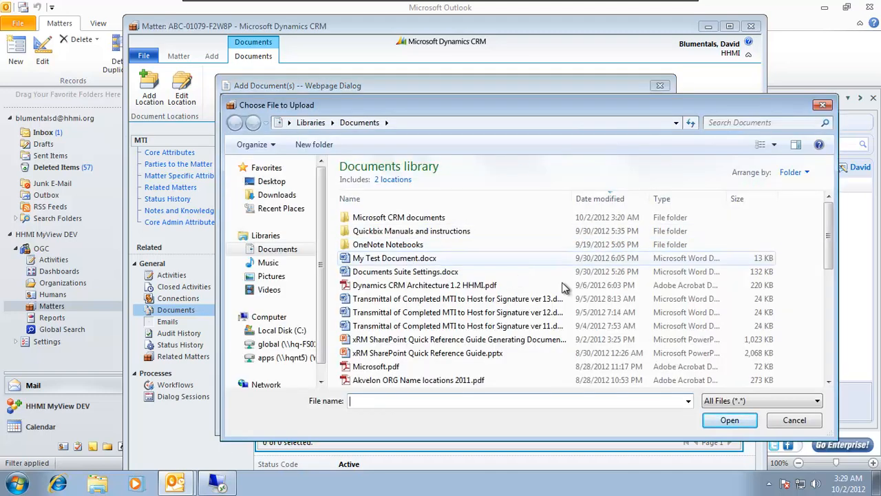
click(725, 422)
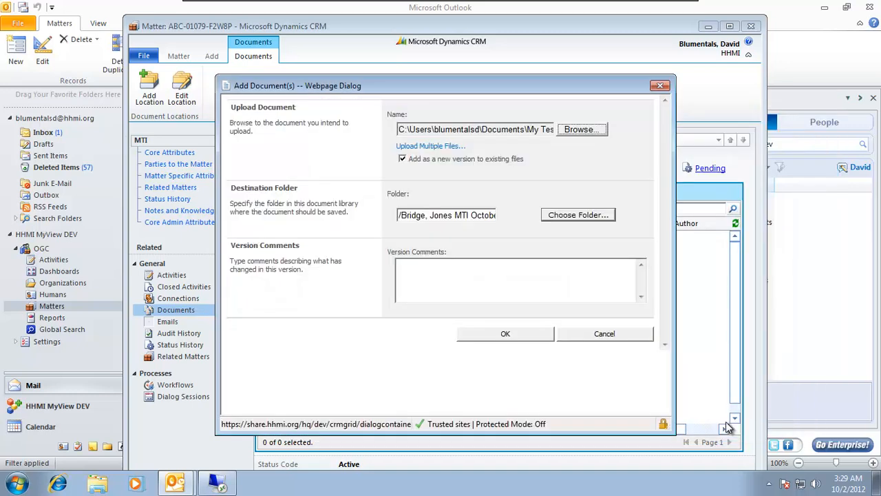
click(501, 334)
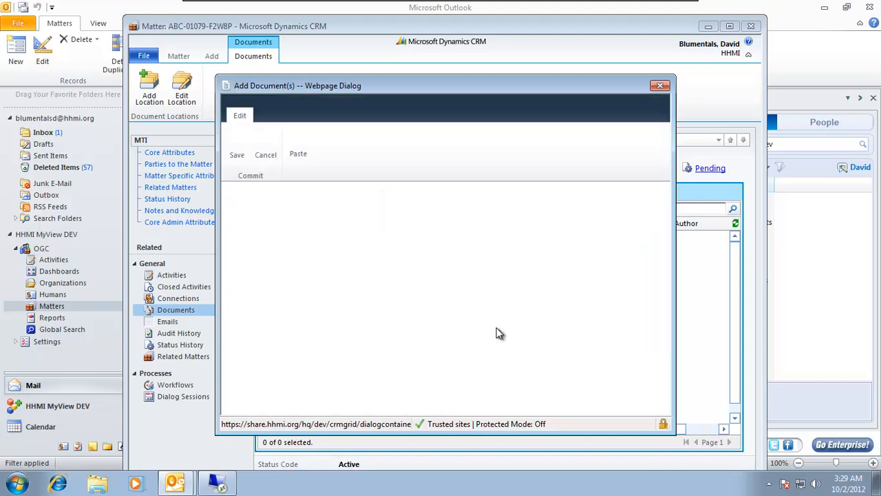
Step: Fill the uploaded document's properties with Matter ID "Matter ID", Title "Title" and Author "Author", and save them
text(M)
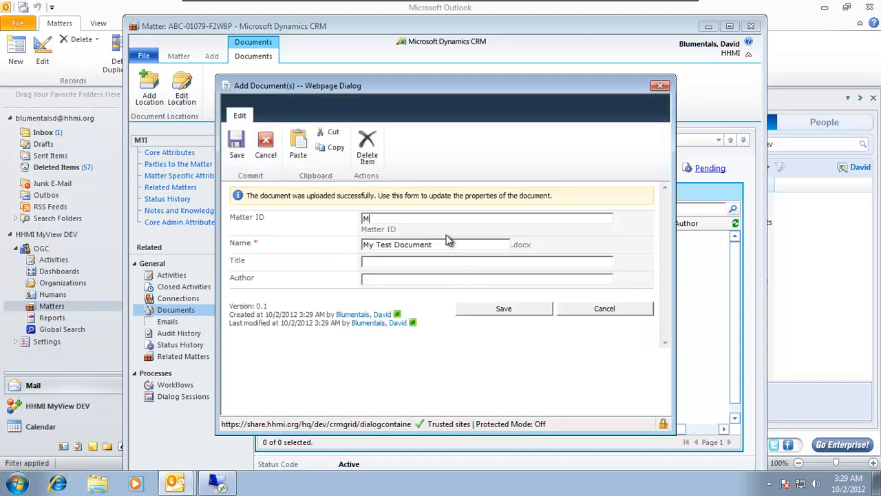
text(atter ID)
click(486, 263)
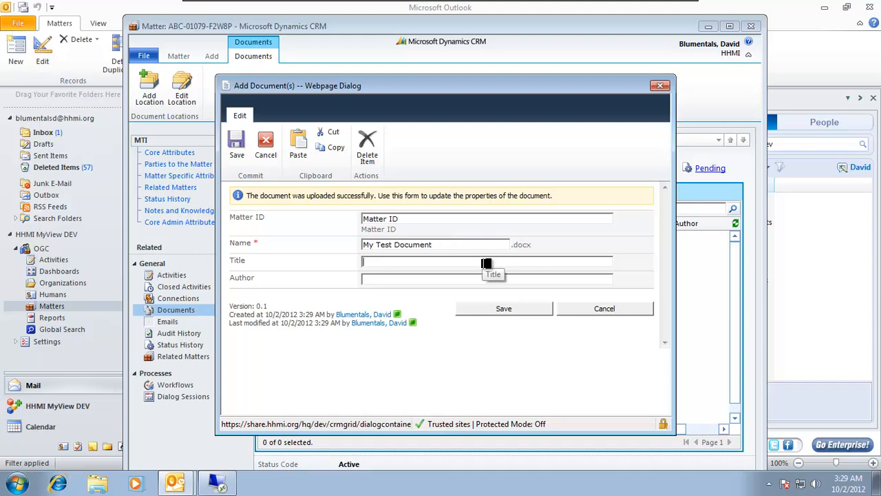
text(Title)
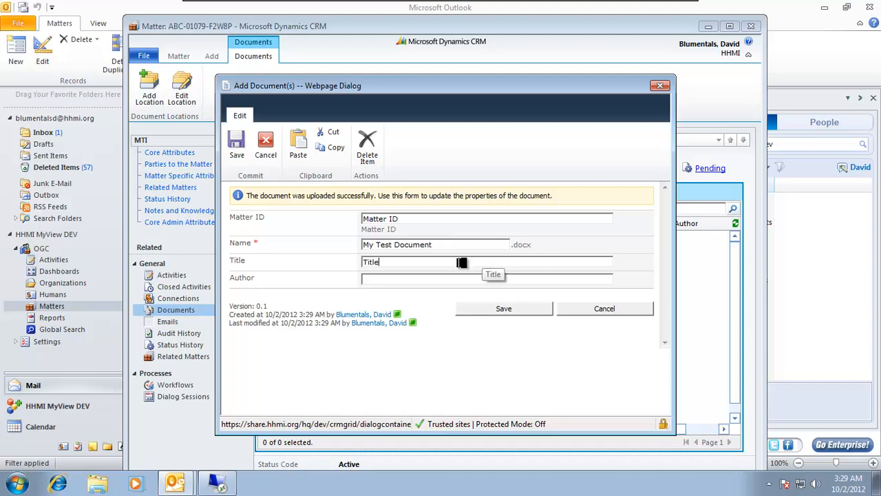
click(427, 278)
text(Author)
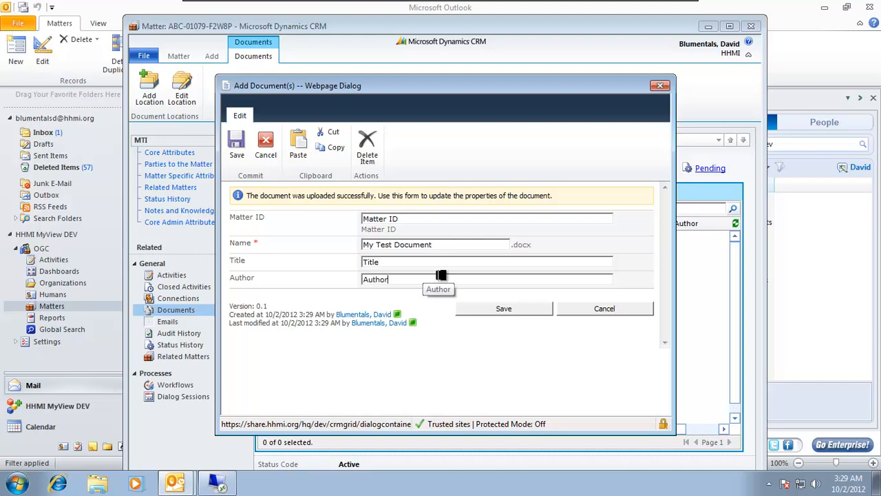
click(487, 310)
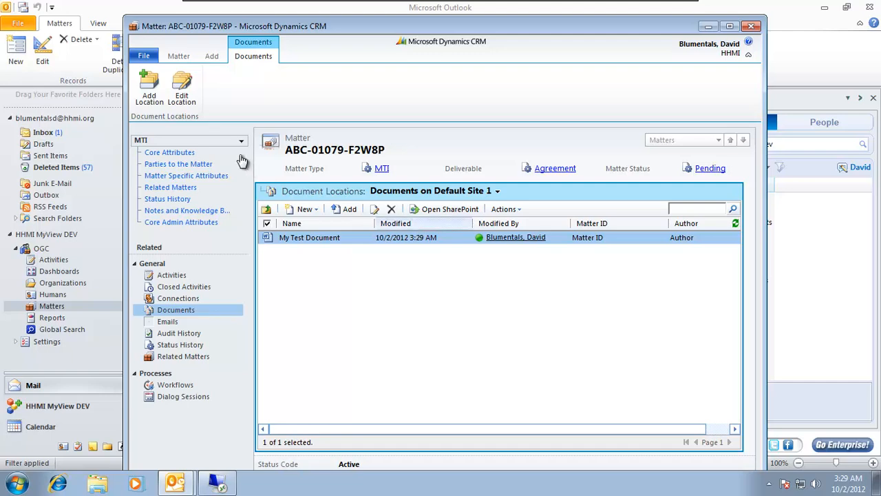
Step: Generate a new Office document for the matter from the "Completed MTI for Signature" template
click(189, 155)
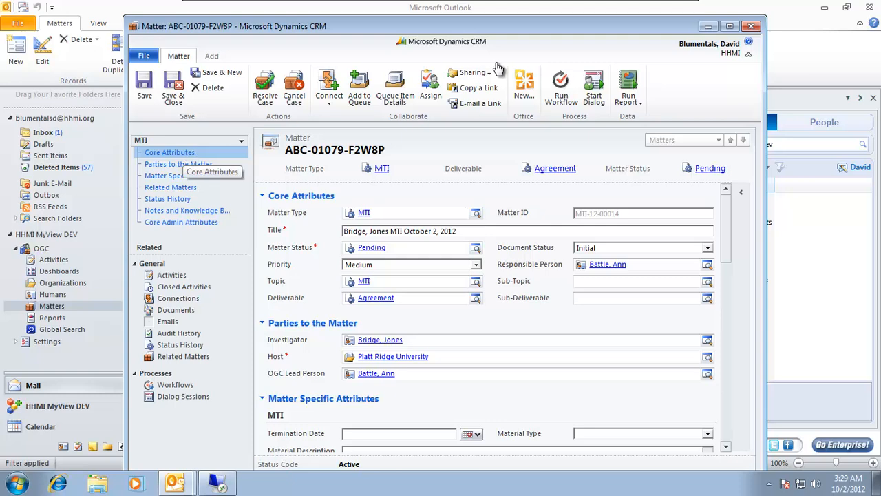
click(525, 83)
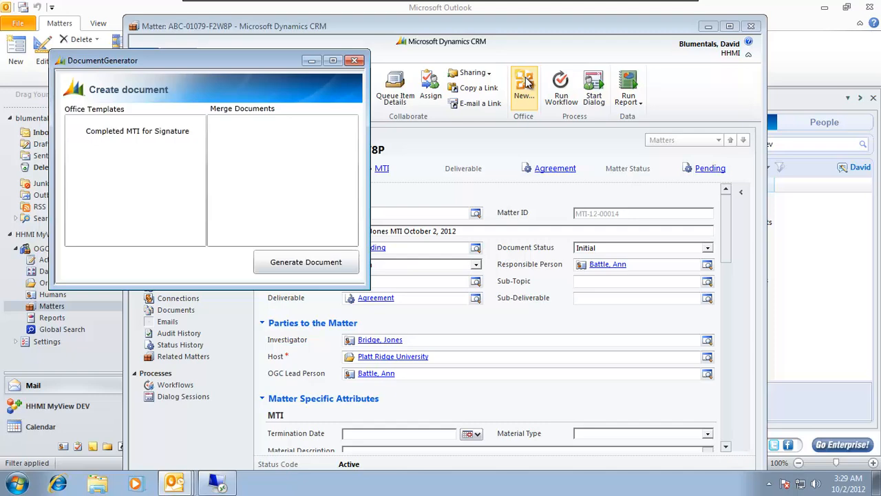
click(150, 136)
click(296, 266)
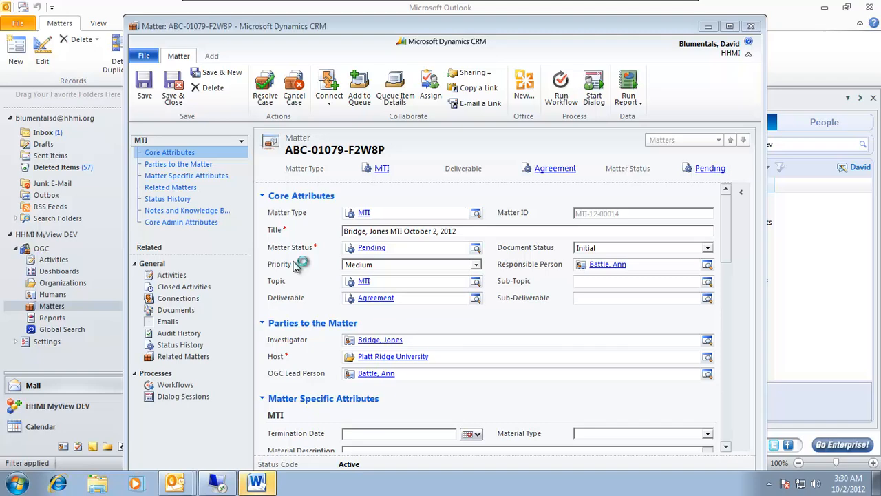
Step: Switch to the generated document in Word and save it in CRM as .docx with the optional action set to No action
click(261, 484)
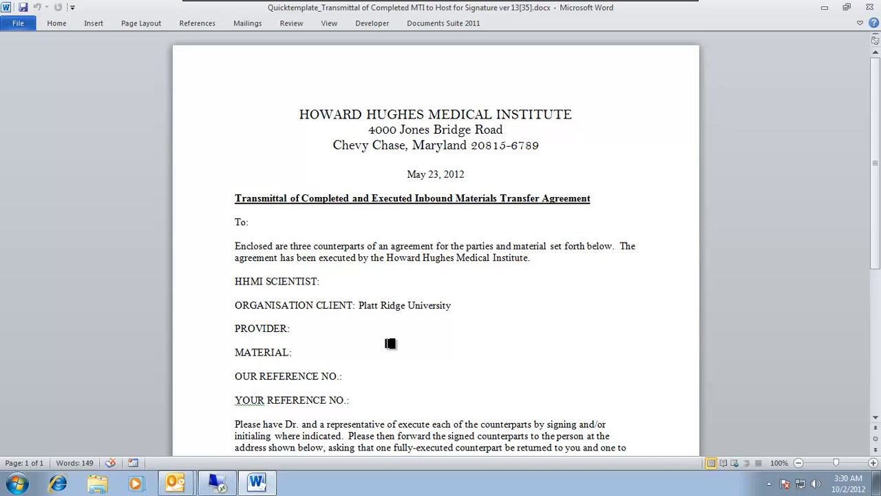
click(429, 21)
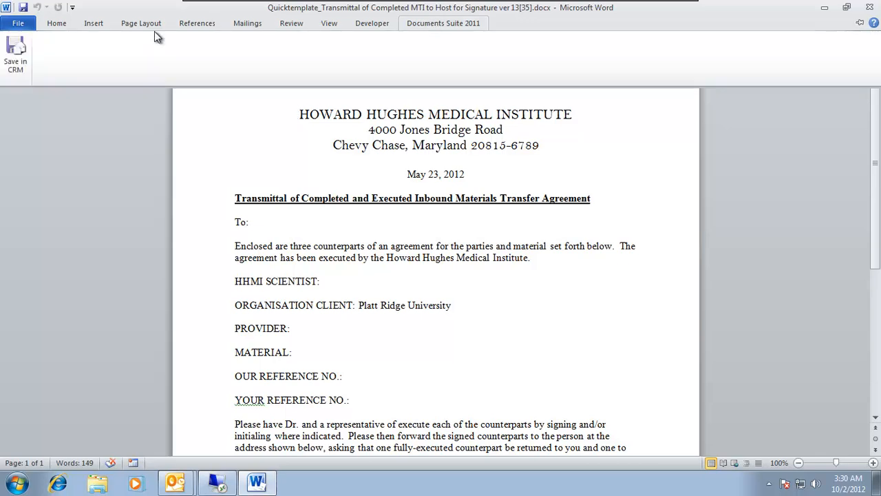
click(20, 53)
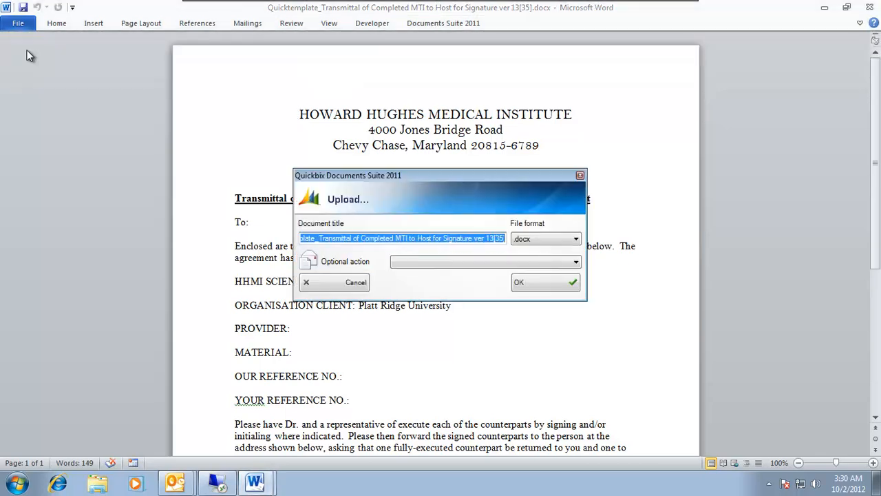
click(577, 262)
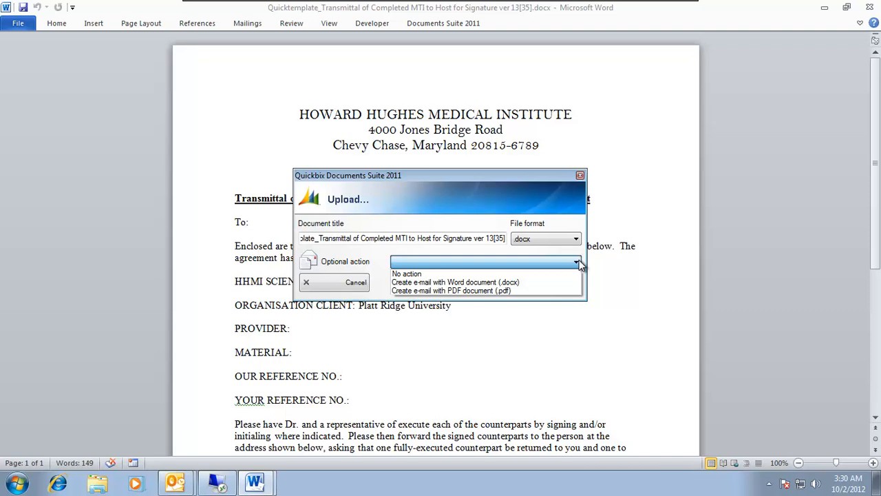
click(577, 262)
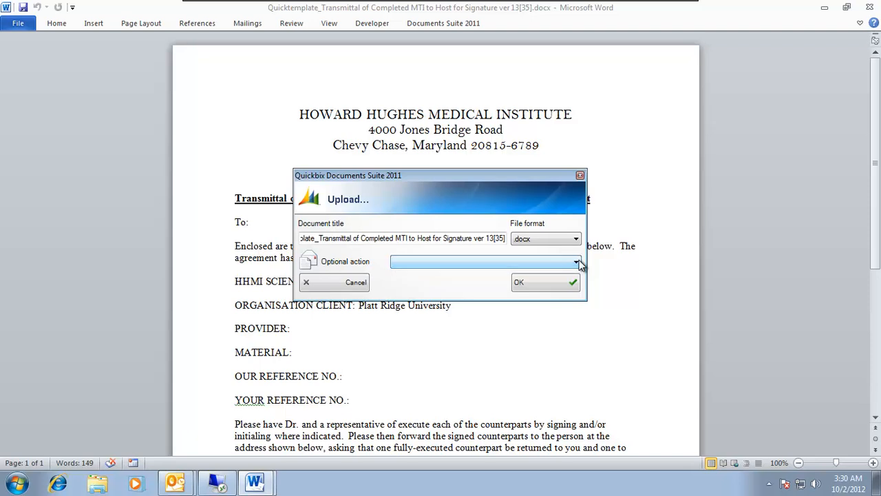
click(486, 264)
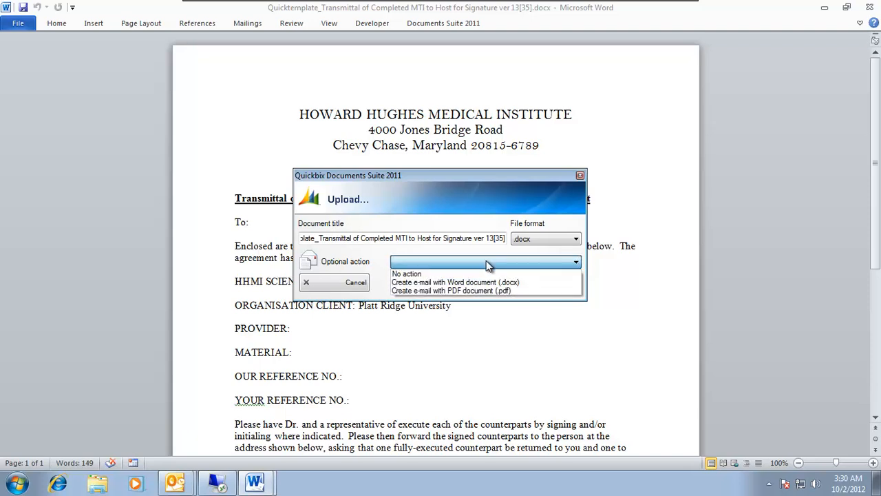
click(471, 274)
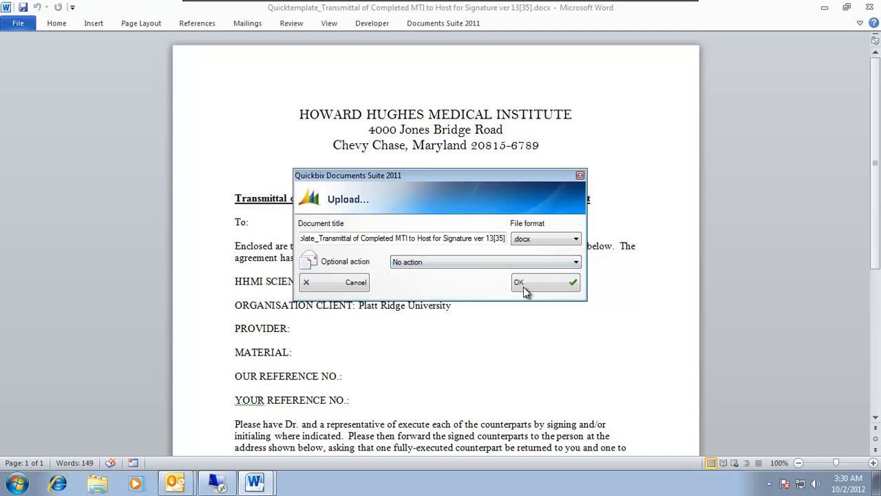
click(535, 286)
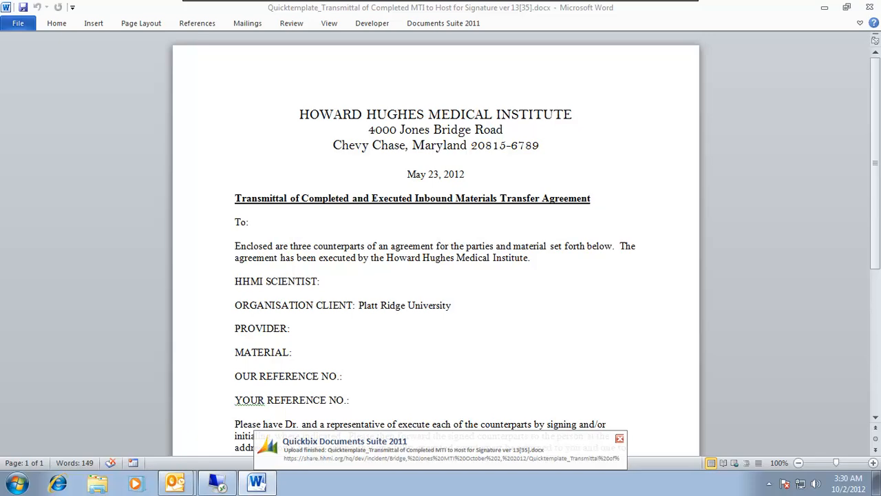
Step: Close the Word document and refresh the matter's document list in Dynamics CRM
click(872, 6)
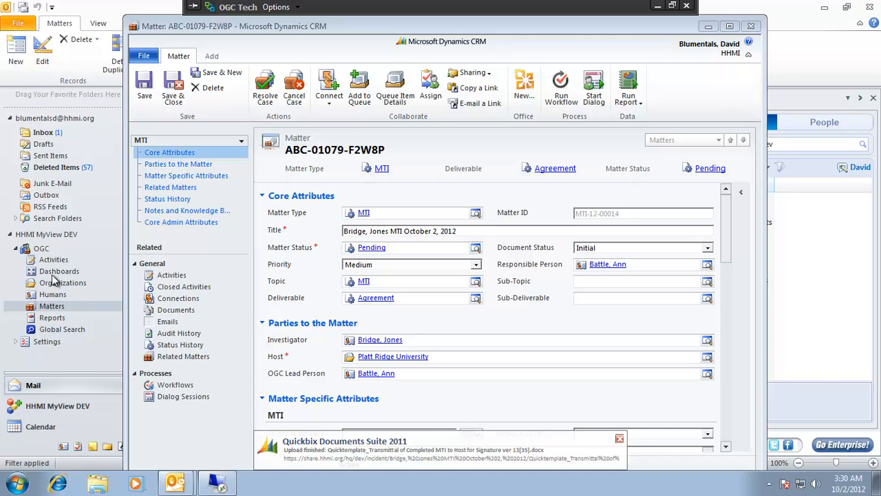
click(176, 310)
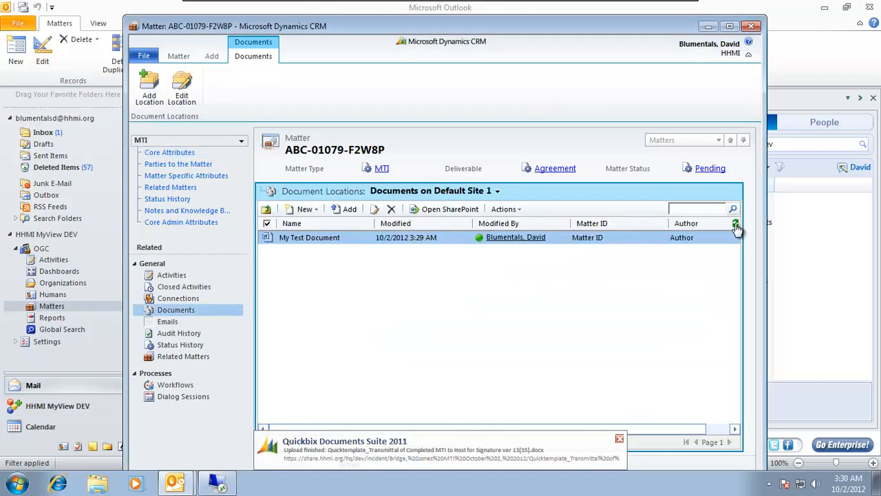
click(735, 226)
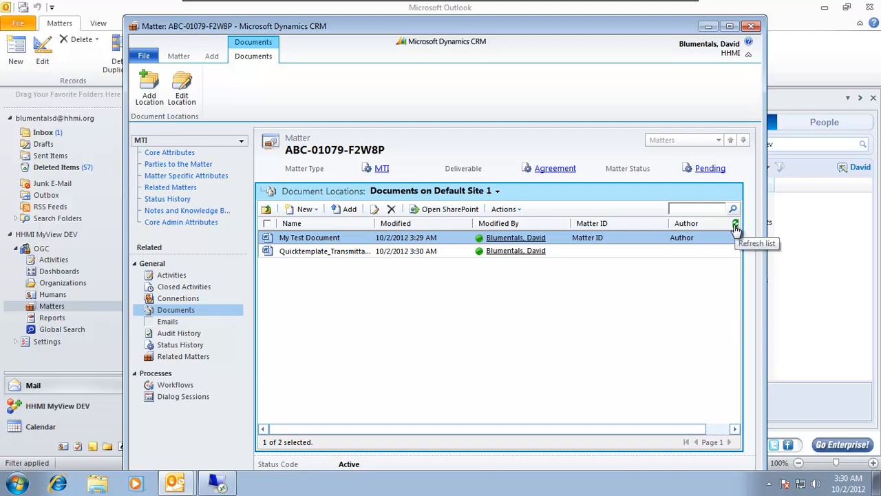
Step: Open the Quicktemplate_Transmittal document from the matter for editing and add the line "Don't forget the milk!" below Enclosures
click(310, 251)
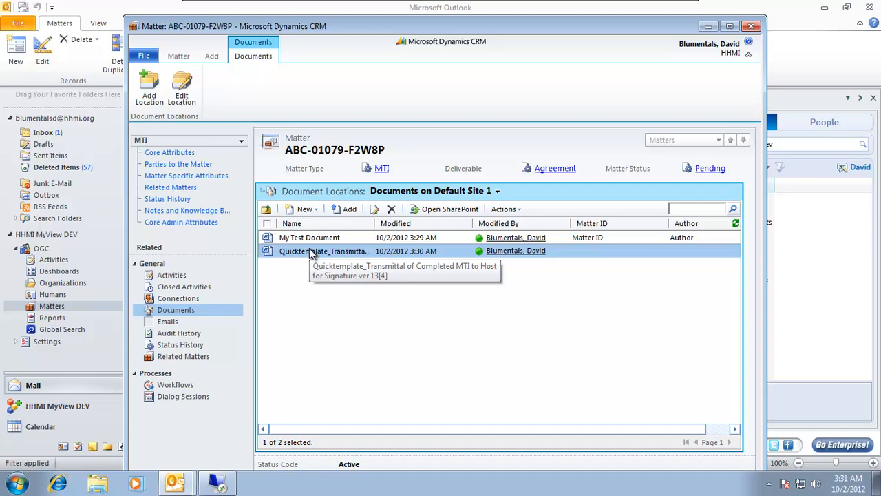
click(377, 212)
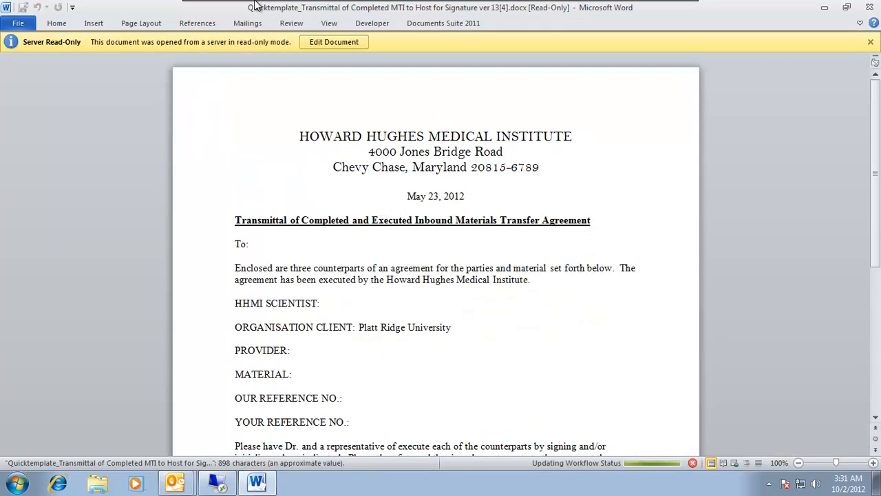
click(348, 42)
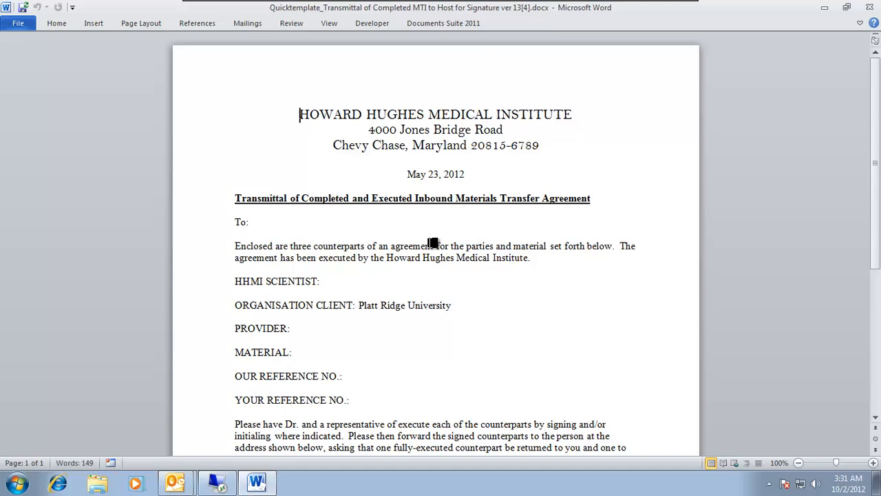
scroll(432, 239, down, 8)
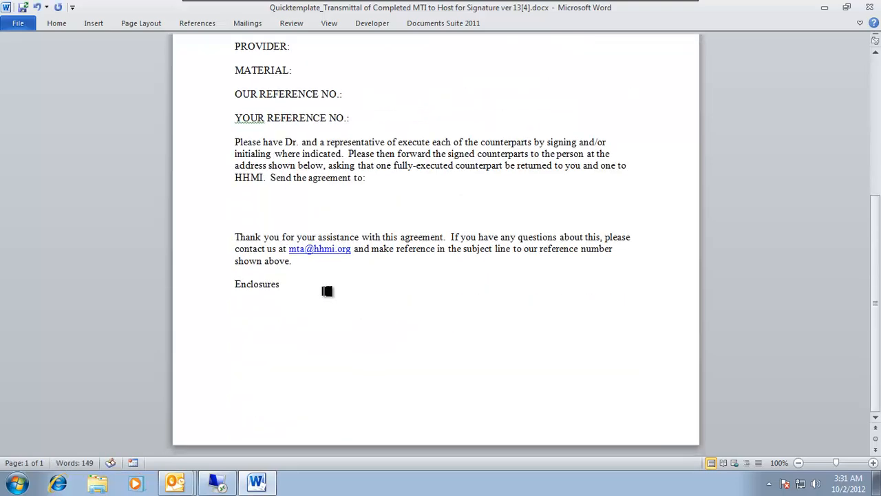
text(Don’t forget the milk!)
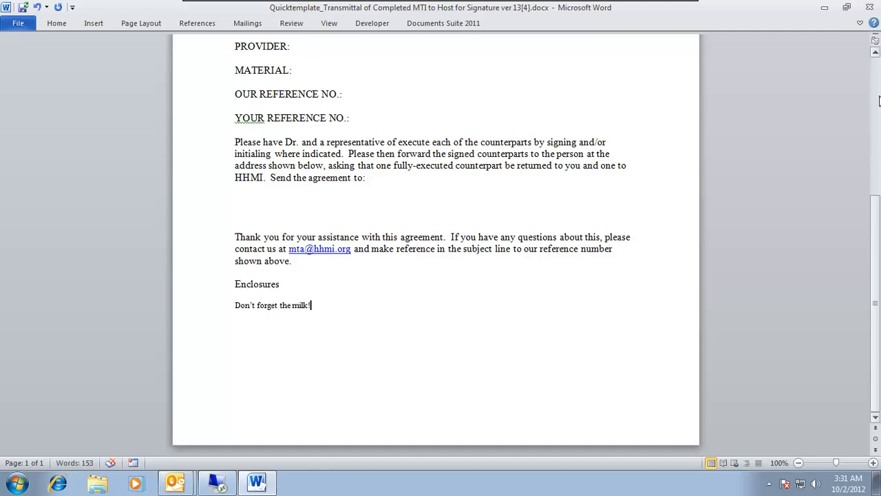
Step: Save the edited transmittal document in CRM as .docx with the optional action set to No action, and close it
click(878, 76)
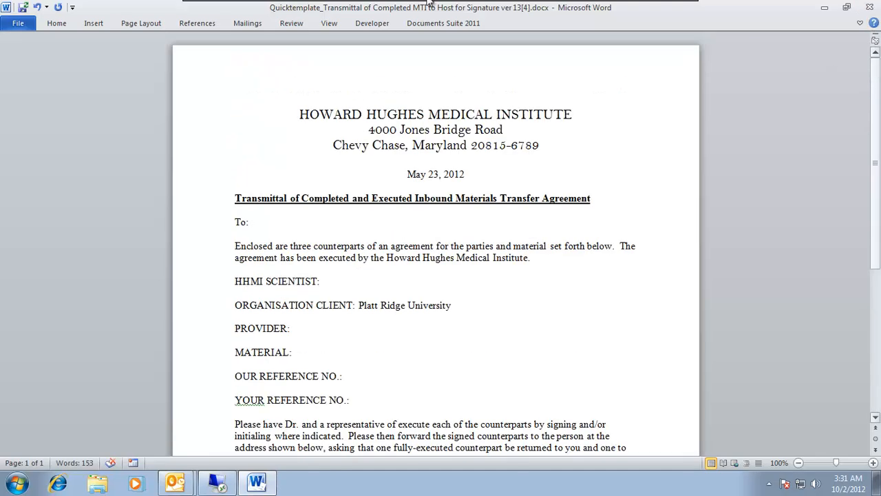
click(429, 23)
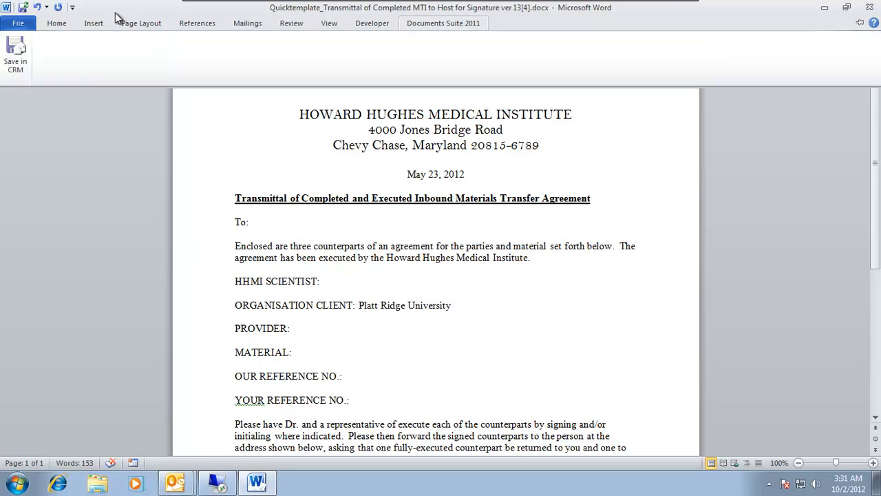
click(16, 62)
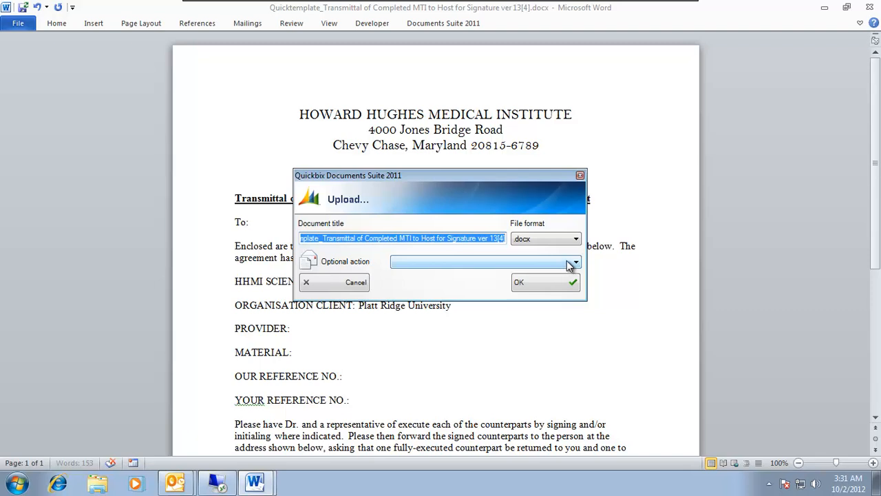
click(576, 264)
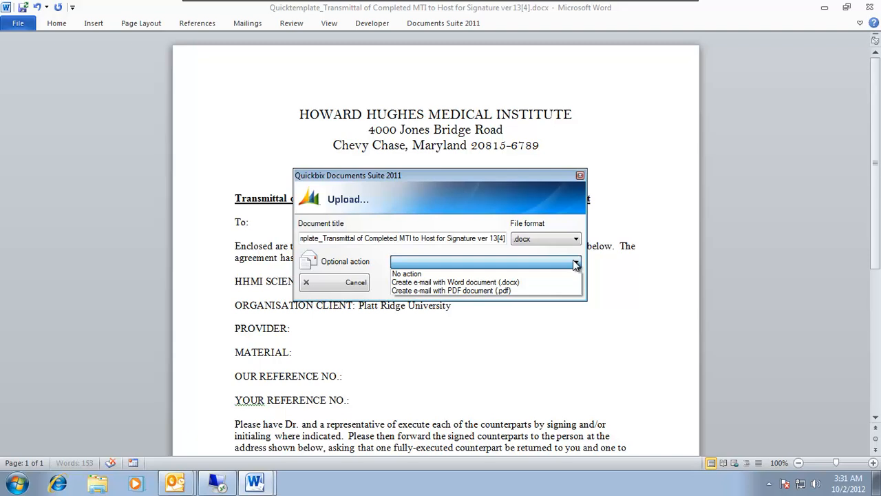
click(576, 264)
click(576, 264)
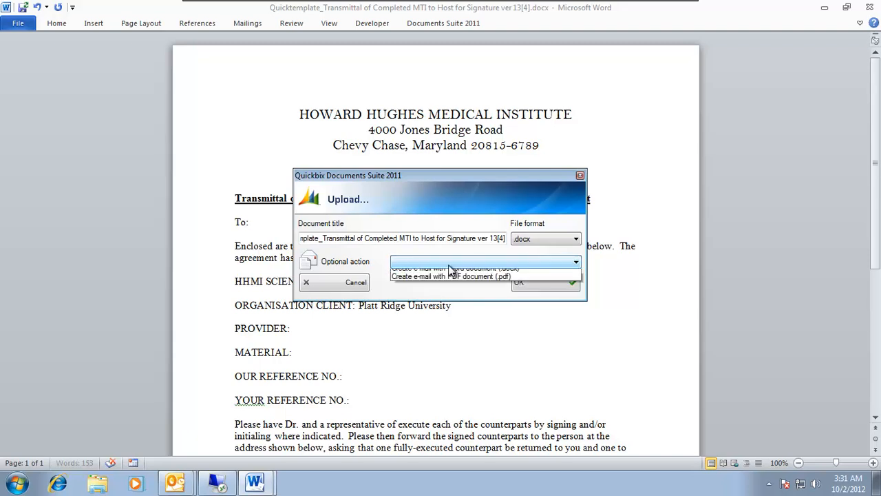
click(506, 268)
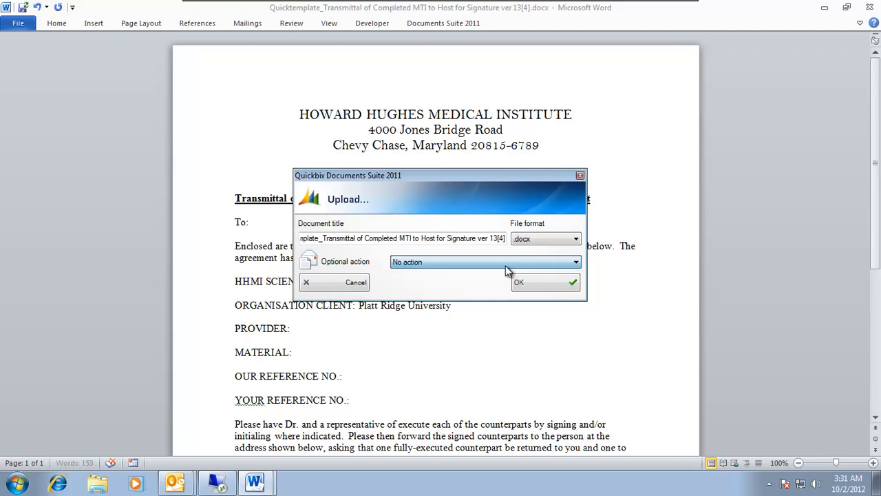
click(561, 288)
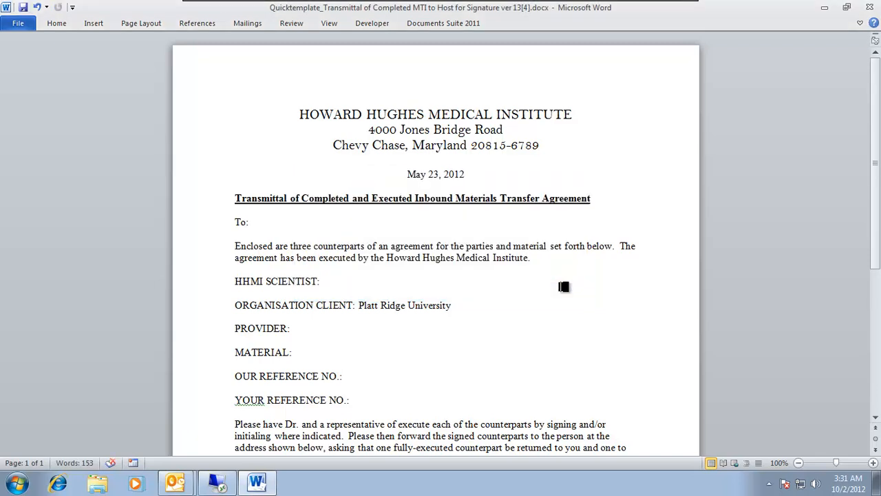
click(871, 7)
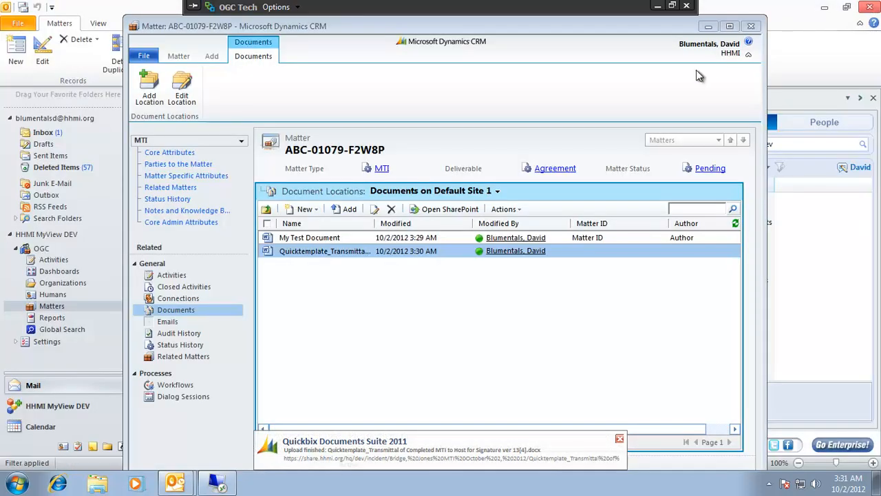
Step: Refresh the matter's document list and download a copy of the Quicktemplate_Transmittal document ending in ver 13[5], opening it in Word
click(736, 224)
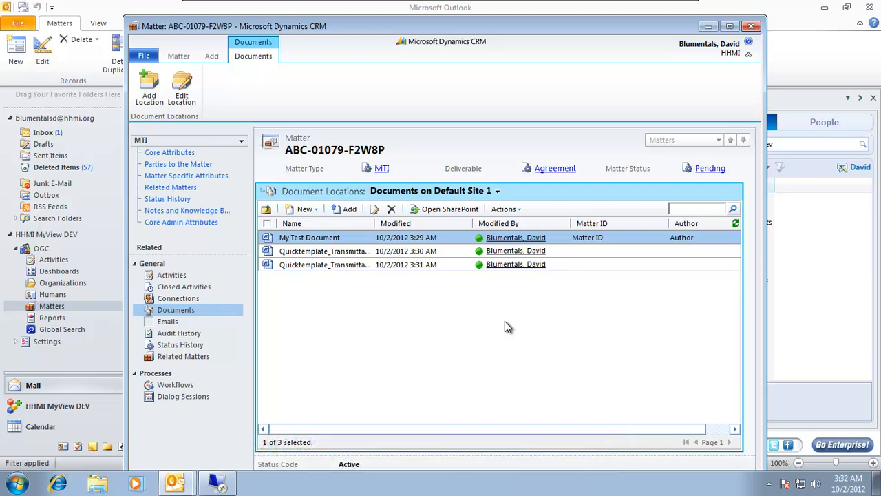
click(356, 270)
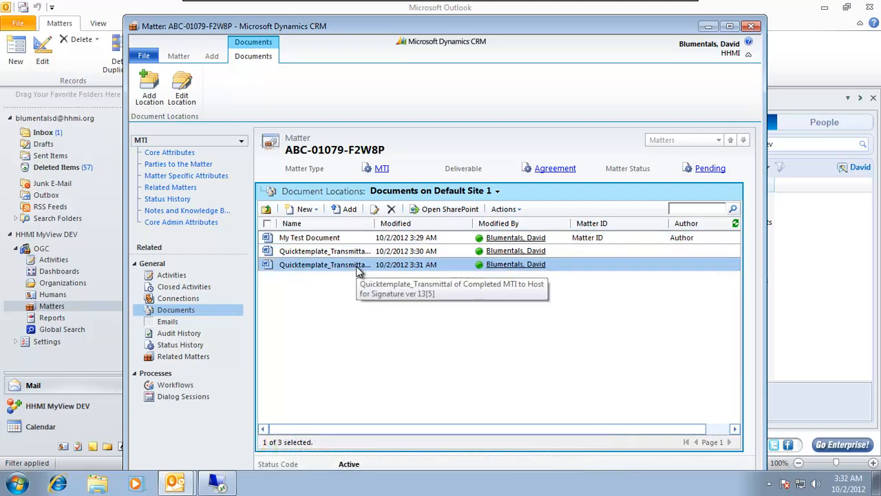
click(505, 209)
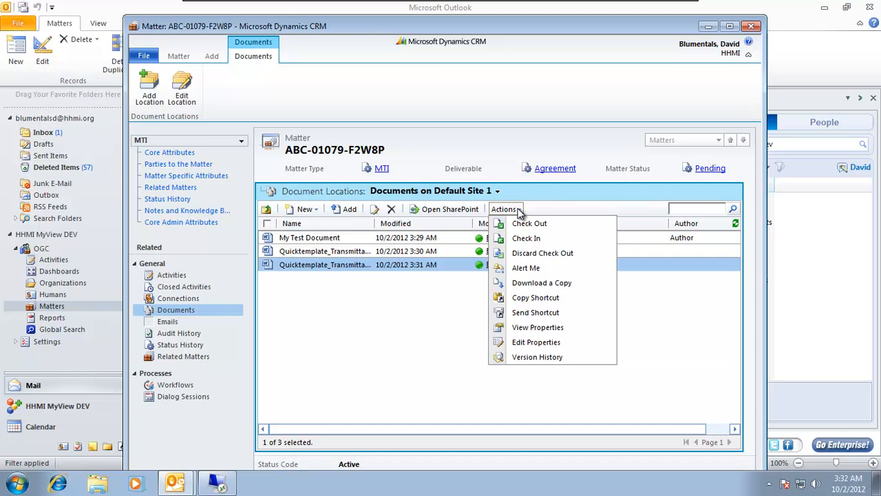
click(529, 283)
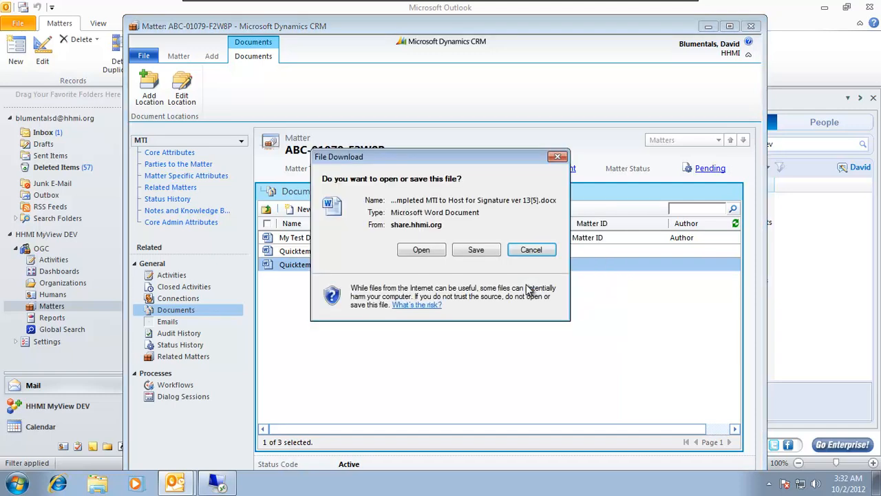
click(430, 250)
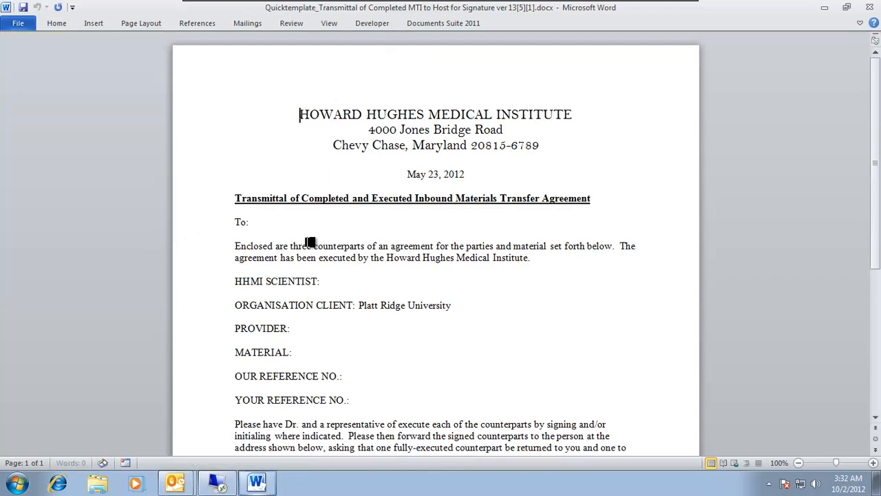
Step: Delete the paragraph beginning "Enclosed are three counterparts of an agreement" from the letter
click(208, 252)
drag(207, 265, 210, 269)
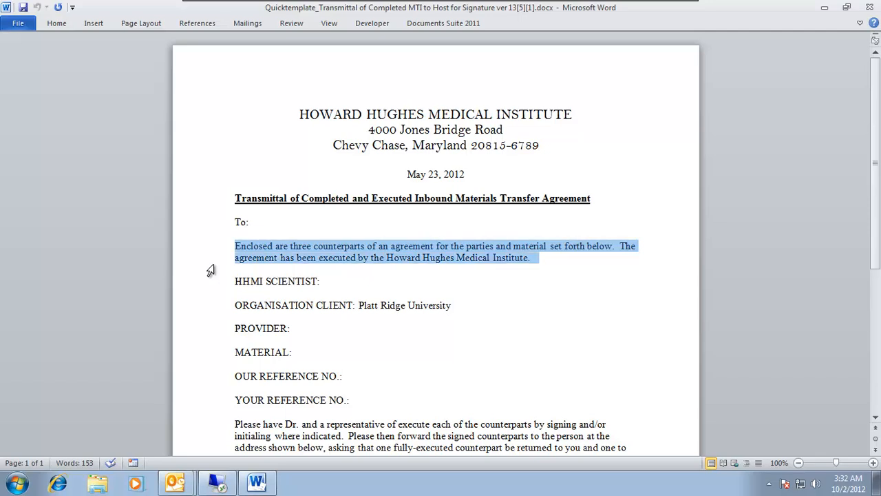
key(Delete)
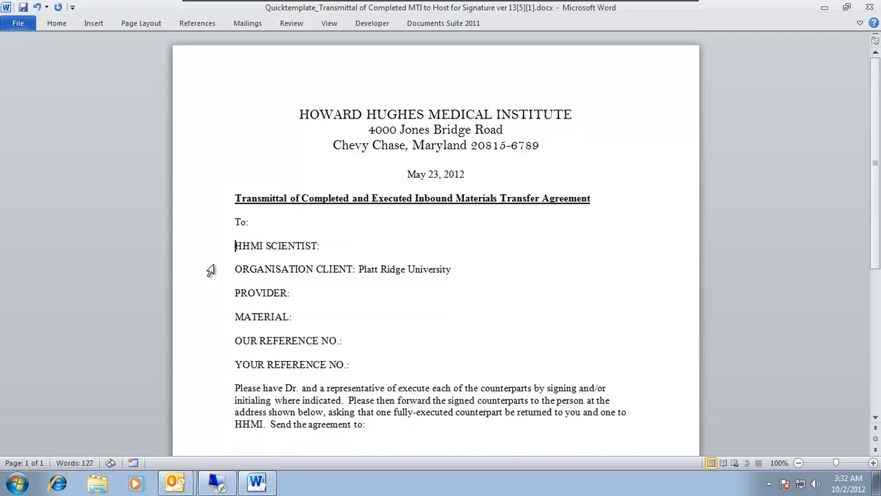
Step: Save the shortened letter in CRM as .docx without choosing an optional action, and close the document
click(438, 25)
click(14, 55)
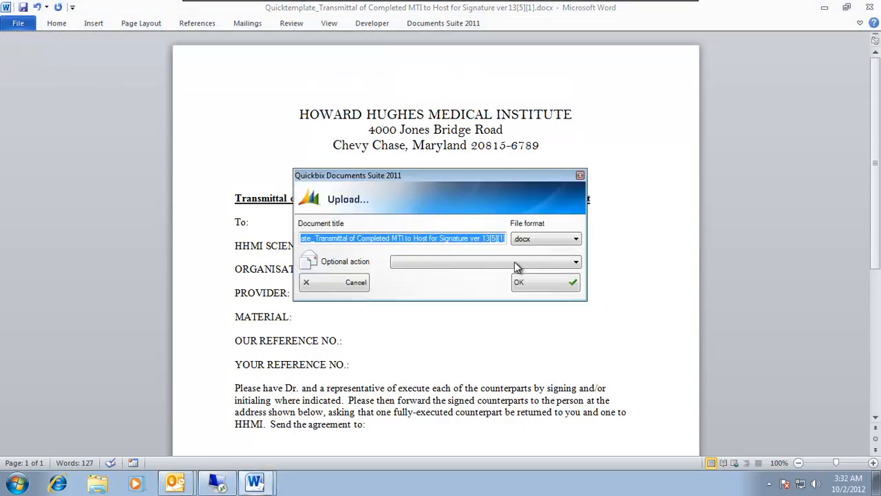
click(563, 284)
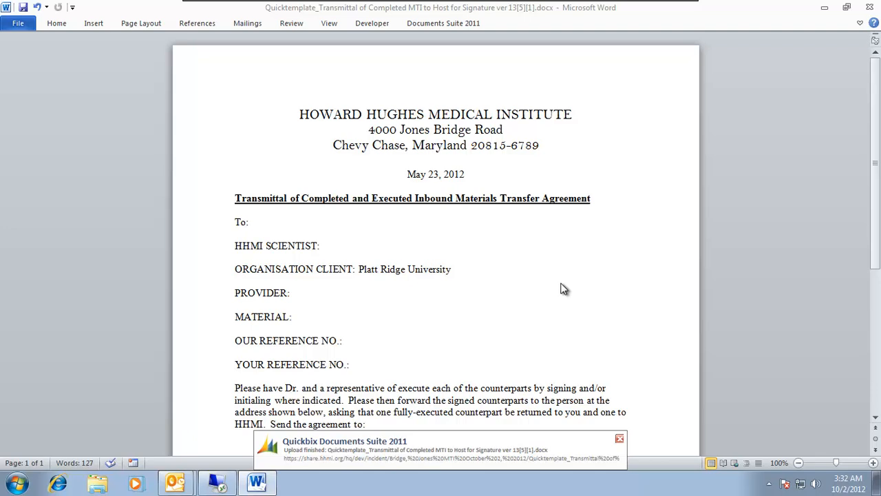
click(872, 7)
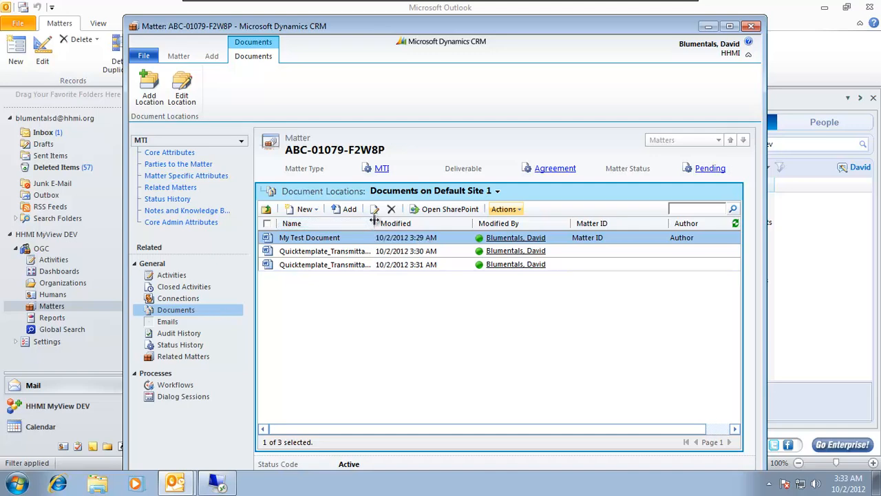
Step: Widen the document list's Name column to show full file names, and search the document site for a contact's surname, reviewing the results
drag(374, 219, 566, 250)
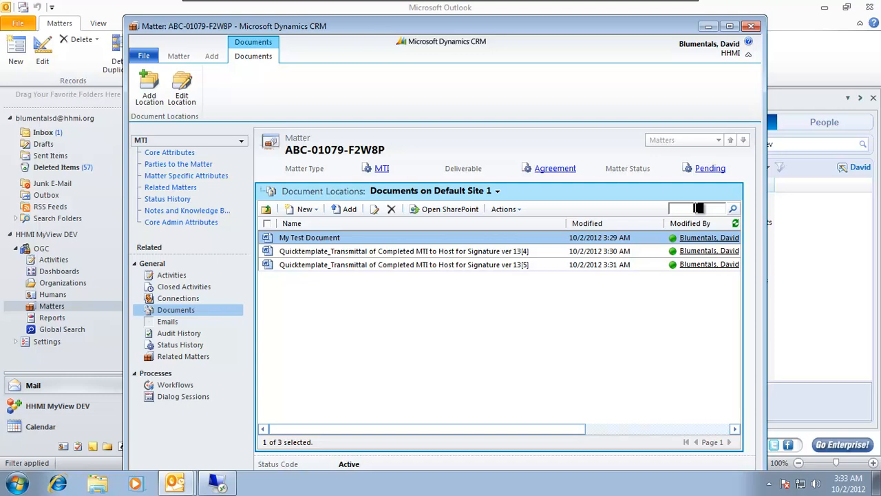
text(ackerman)
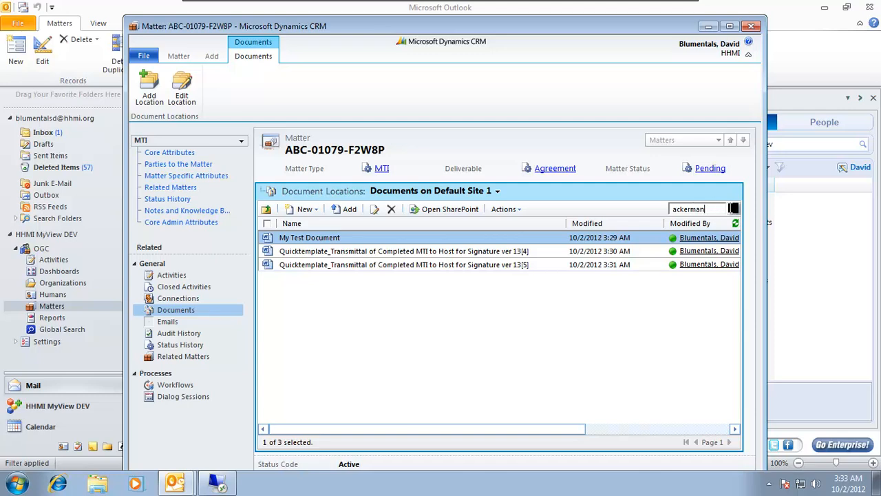
click(735, 212)
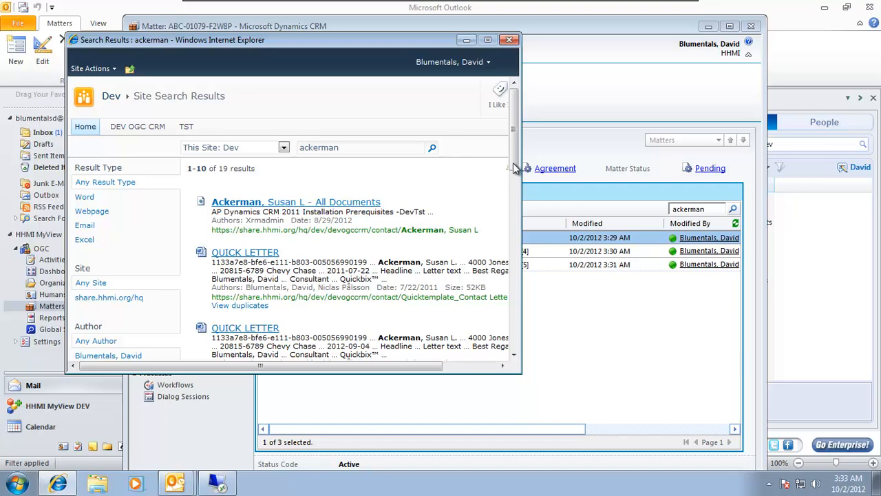
drag(515, 169, 525, 351)
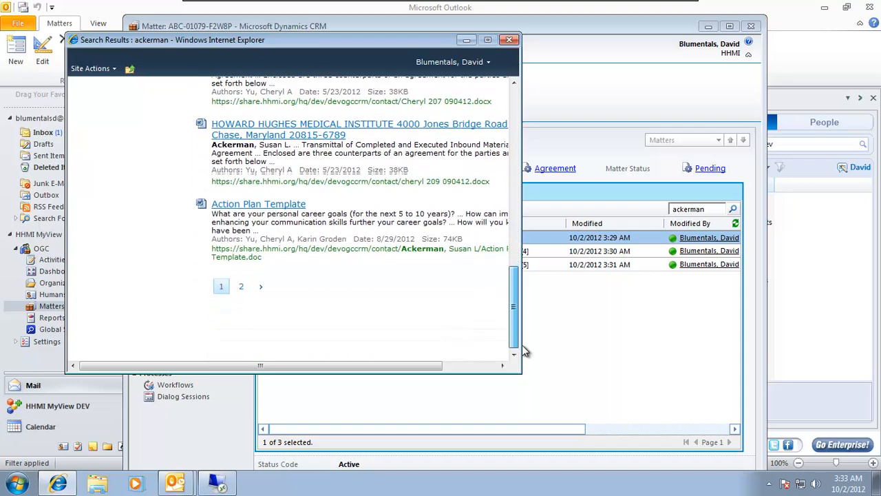
scroll(506, 169, up, 15)
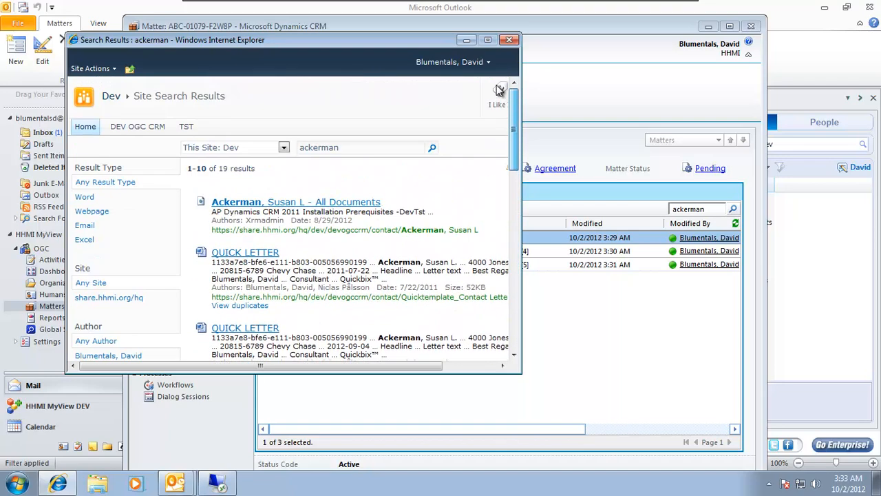
click(508, 40)
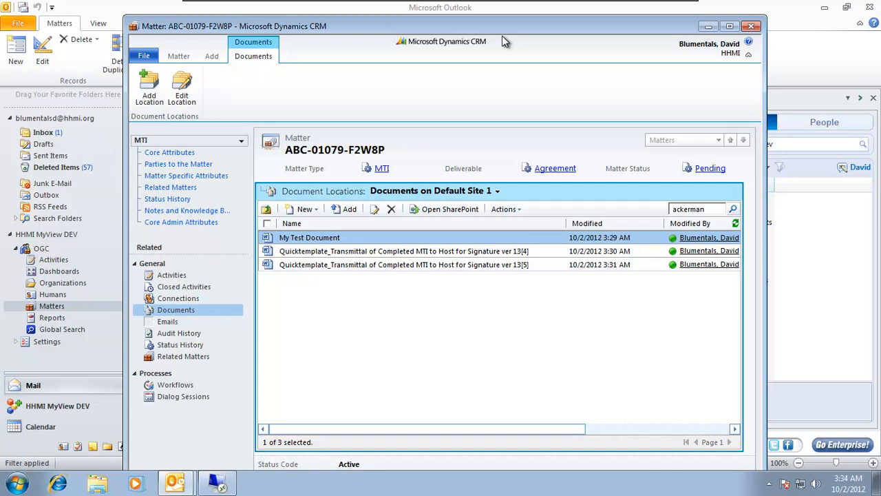
Step: Open the matter's document library in SharePoint and open the Quicktemplate_Transmittal document ending in ver 13[5][6] for editing in Word
click(458, 212)
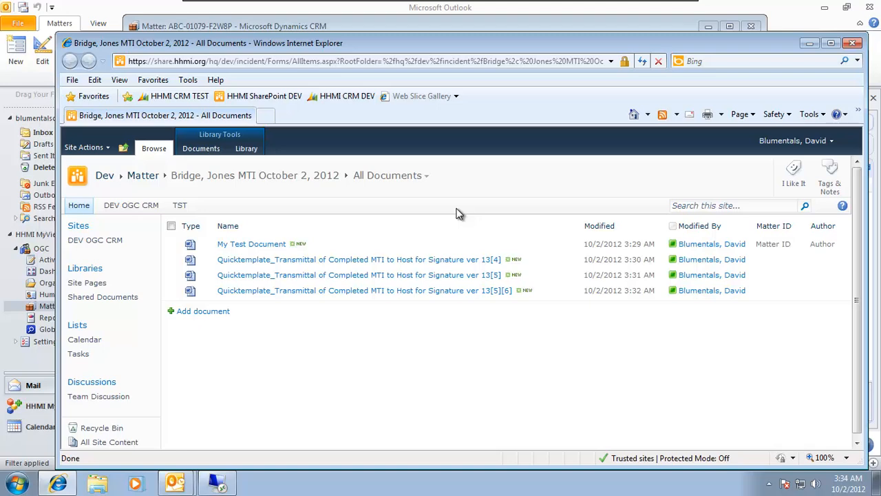
click(430, 292)
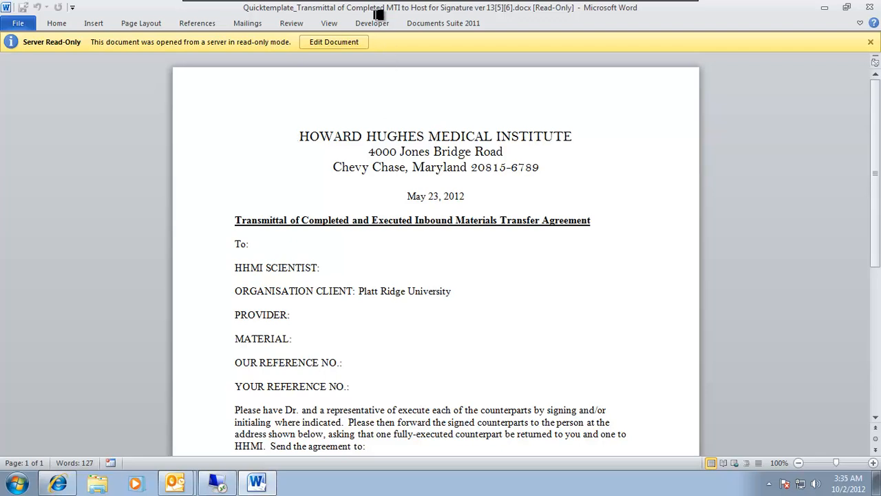
click(352, 41)
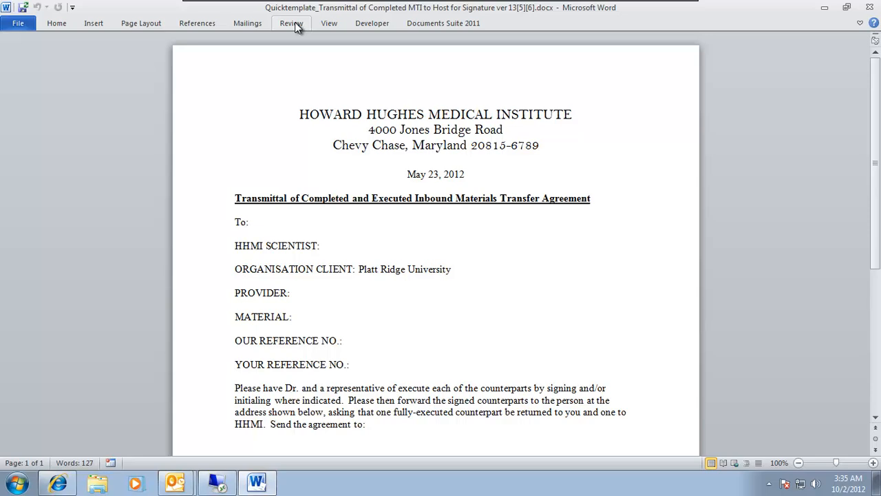
Step: Start a legal blackline comparison and choose the last recent Quicktemplate_Transmittal file as the original document
click(295, 22)
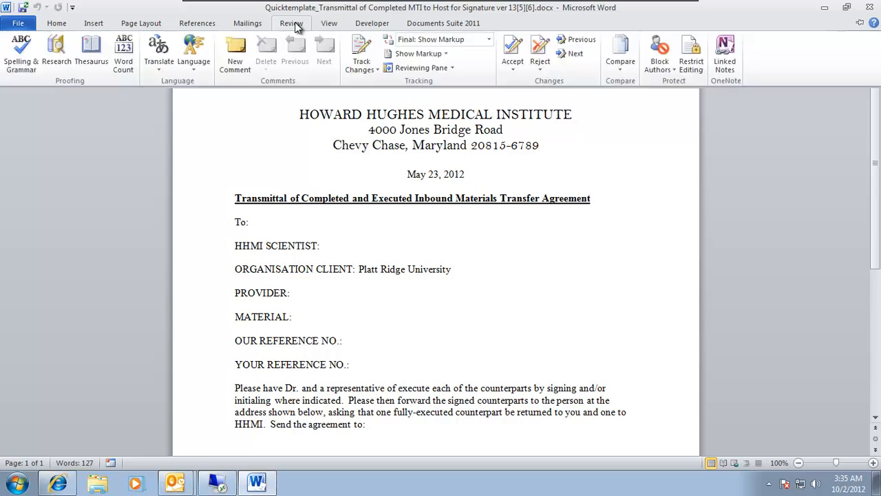
click(627, 72)
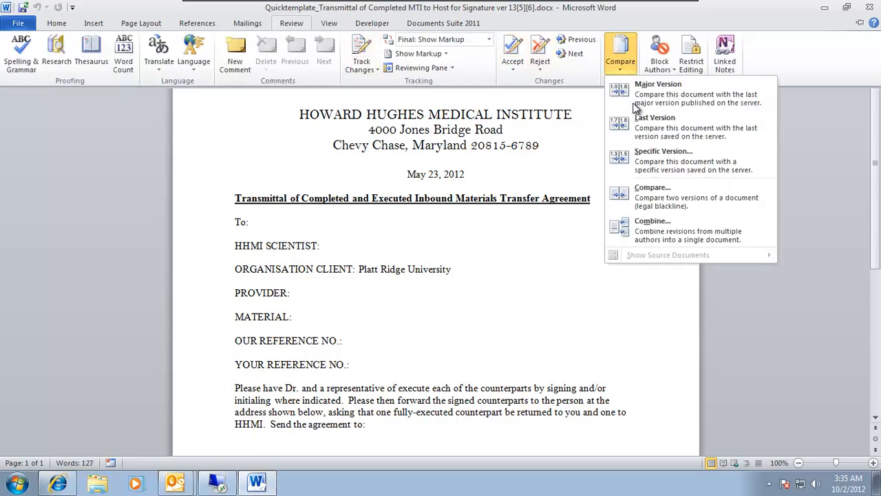
click(665, 207)
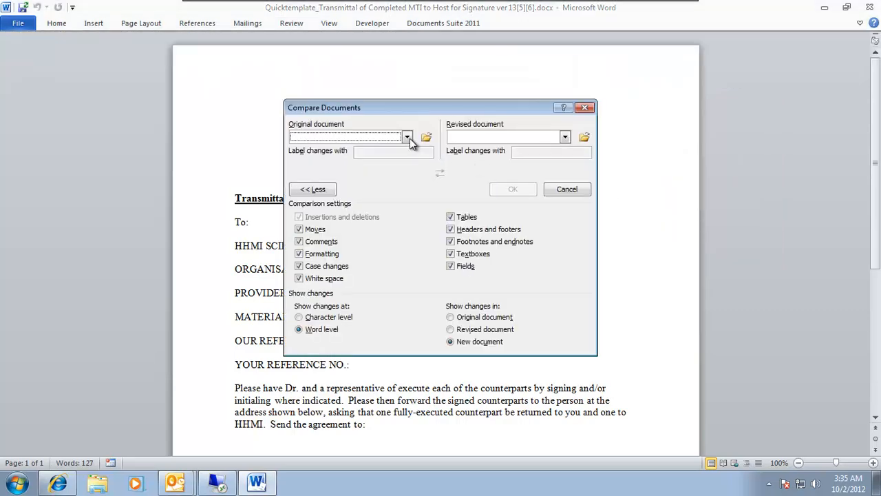
click(410, 138)
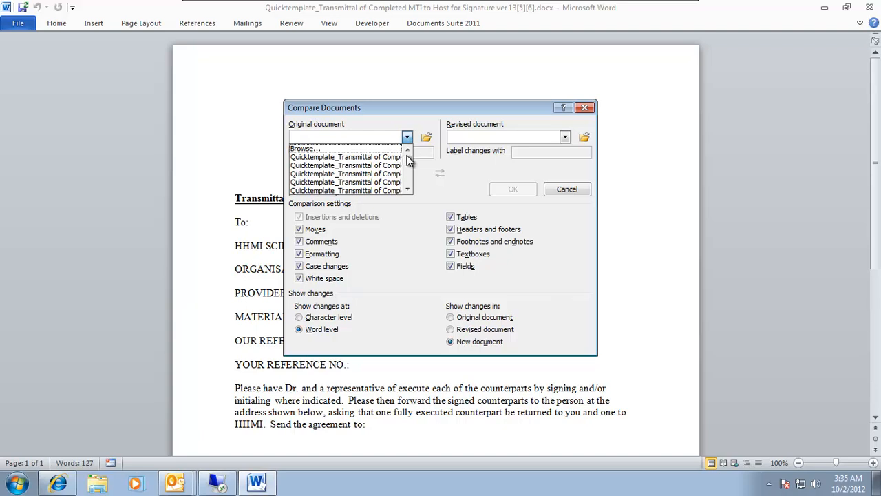
scroll(412, 183, down, 1)
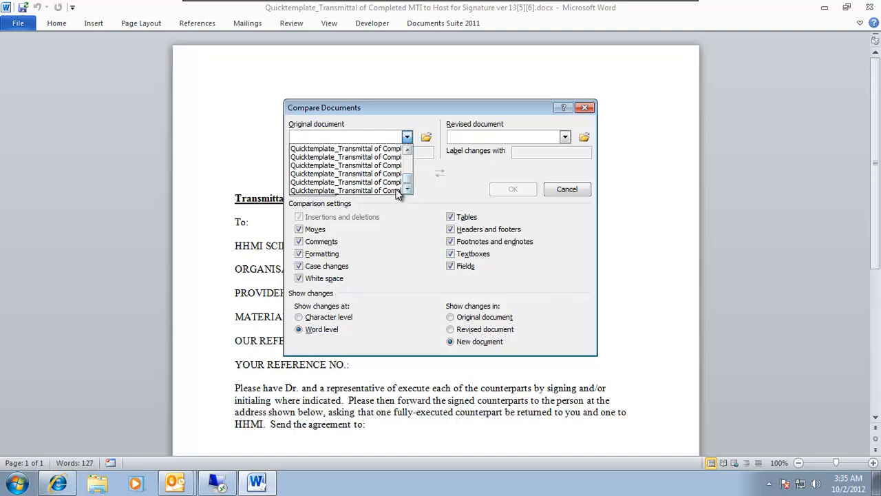
click(394, 190)
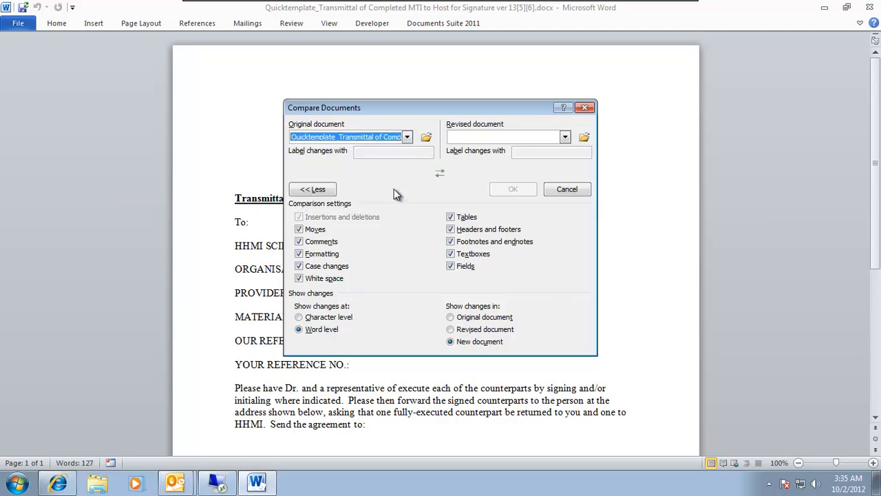
Step: Choose the Quicktemplate_Transmittal file ending in ver 13[5][1] as the revised document, run the comparison and dismiss its message
click(565, 138)
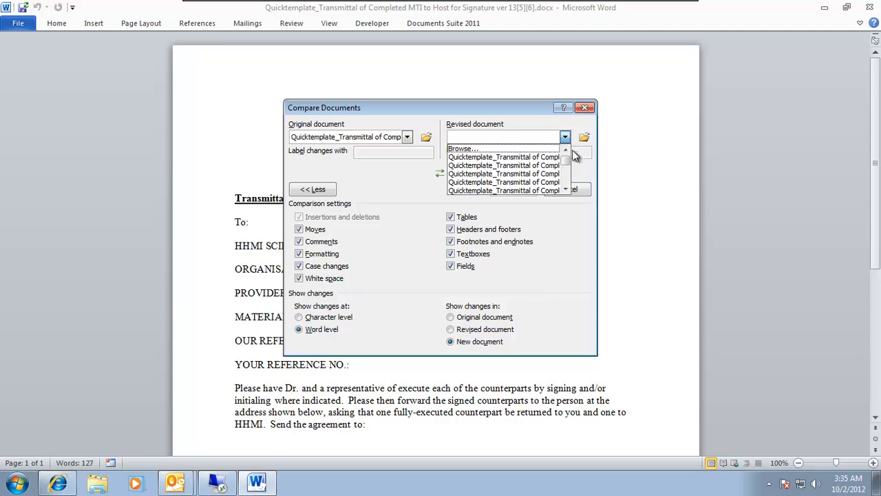
click(565, 190)
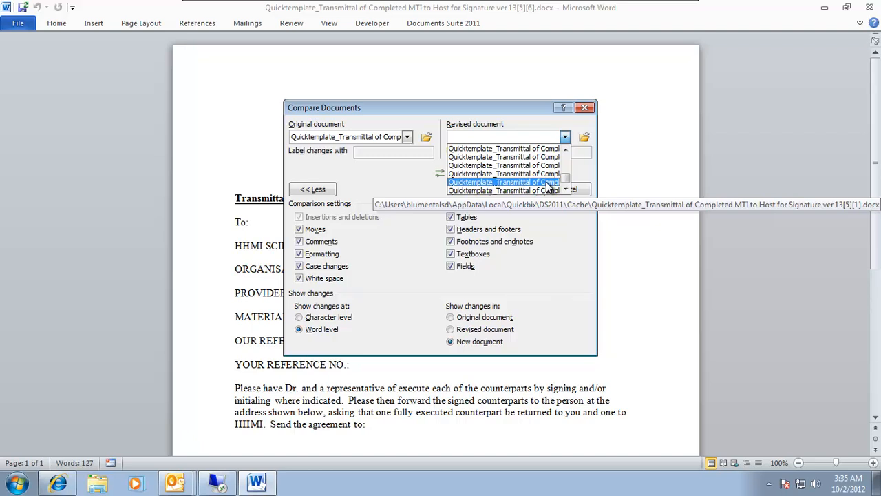
click(550, 183)
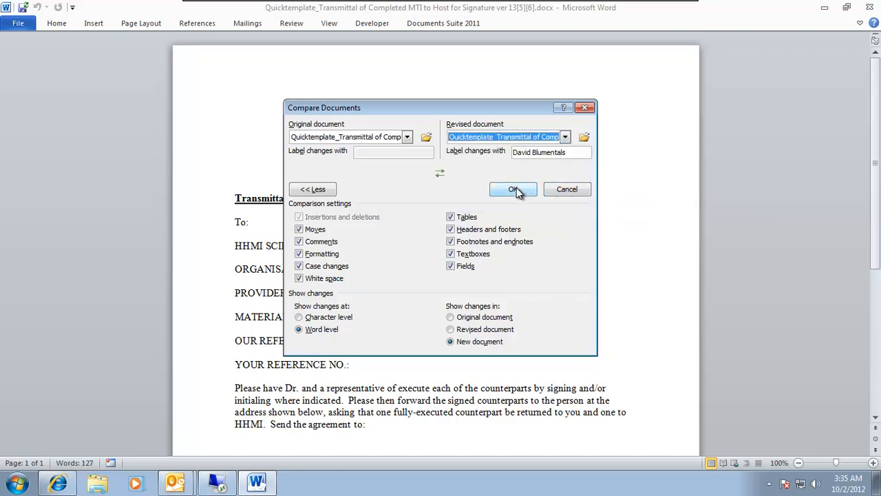
click(518, 190)
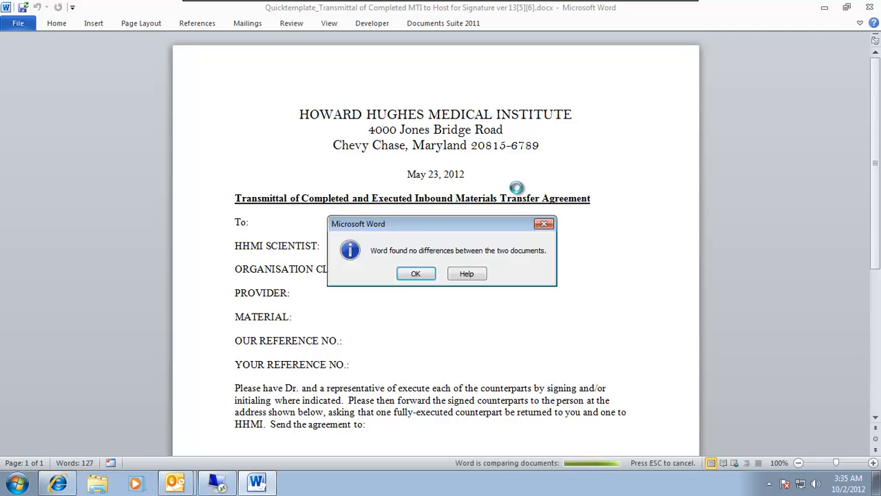
click(416, 274)
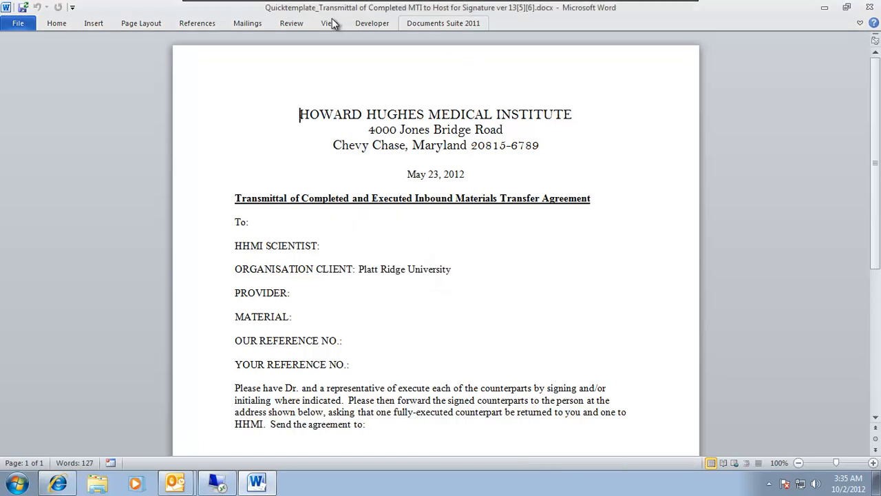
click(292, 23)
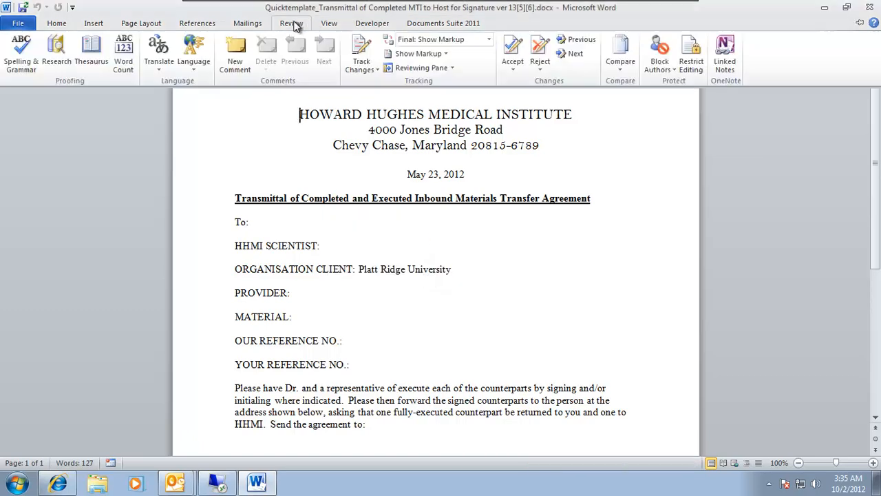
click(622, 65)
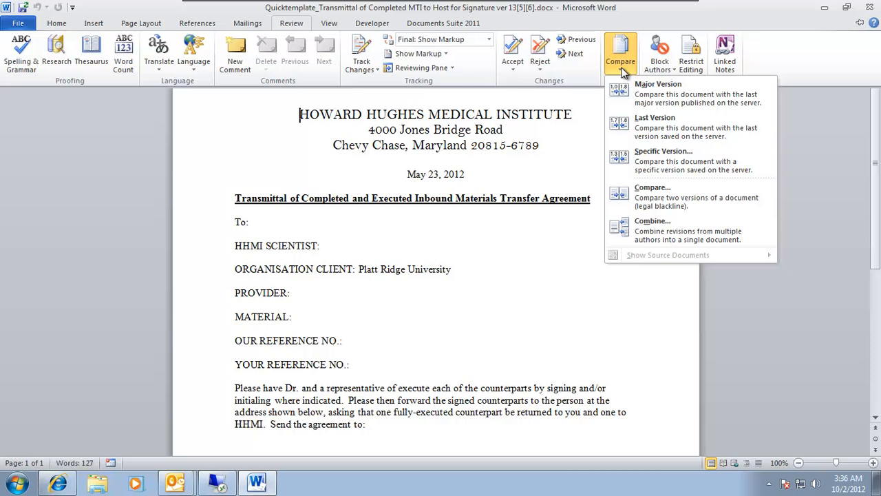
click(623, 69)
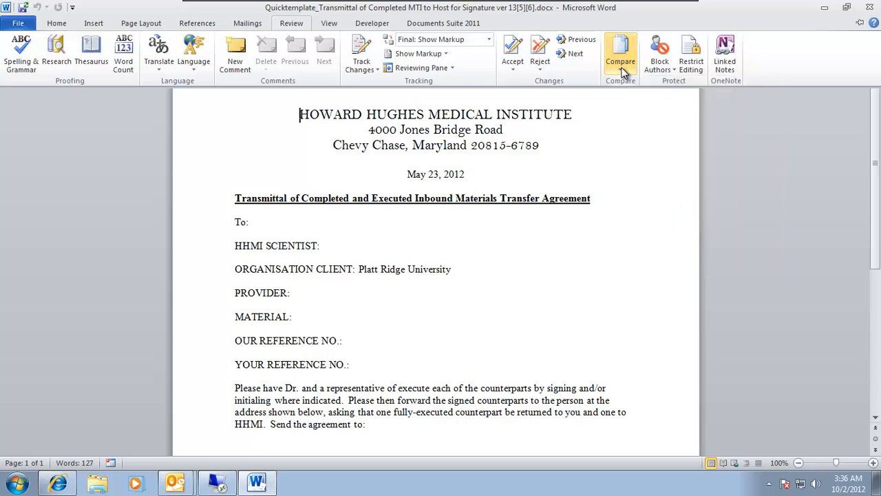
Step: Close the transmittal document and the SharePoint library window to return to the CRM matter
click(871, 7)
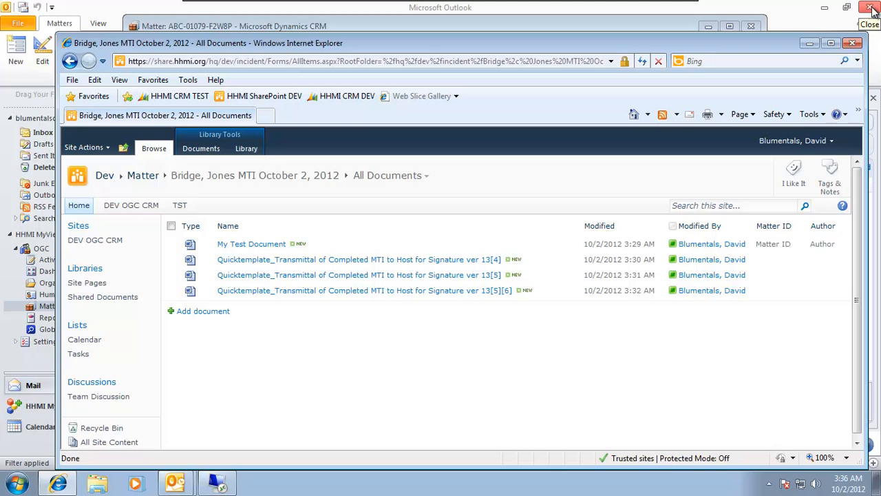
click(854, 45)
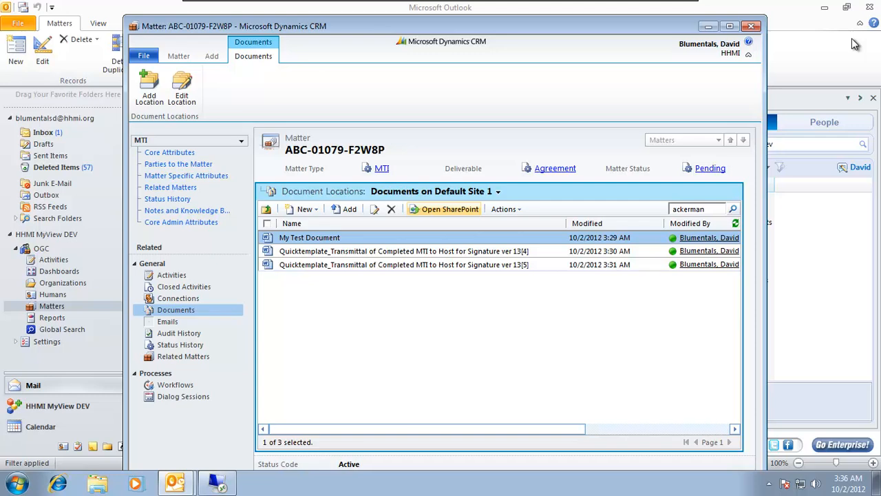
Step: Send a shortcut to the Quicktemplate_Transmittal document ending in ver 13[5] by e-mail to your own address
click(472, 266)
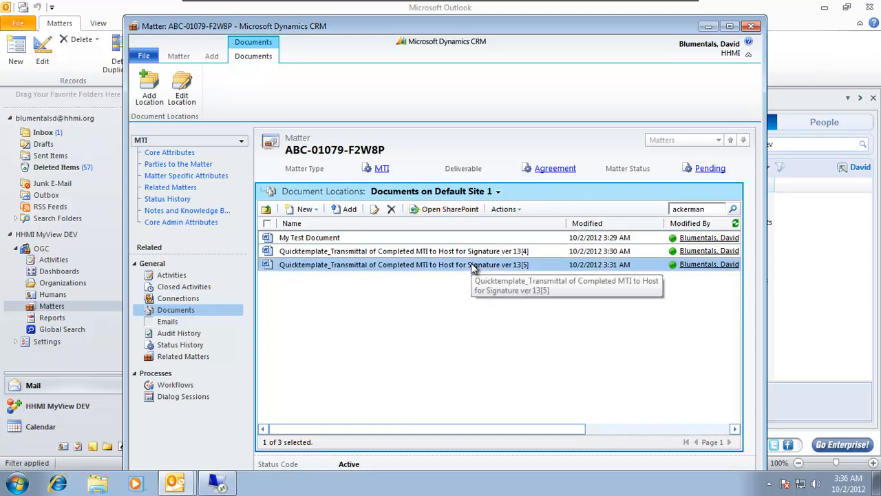
click(521, 214)
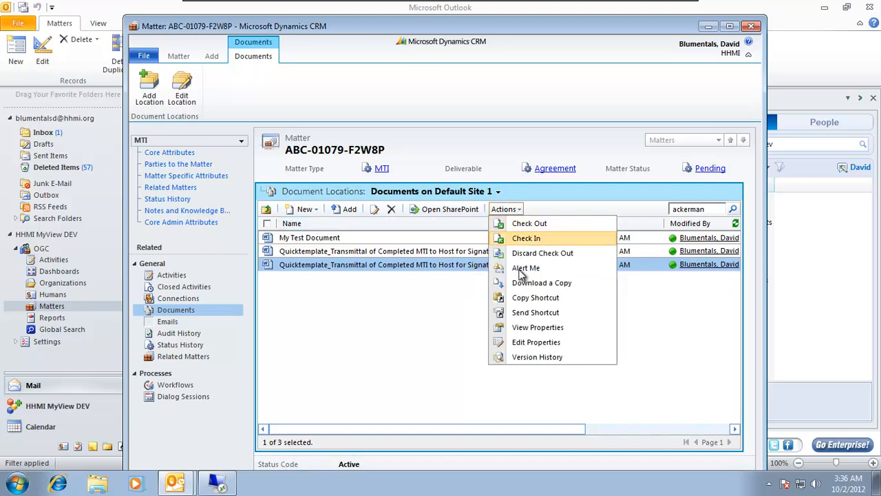
click(535, 312)
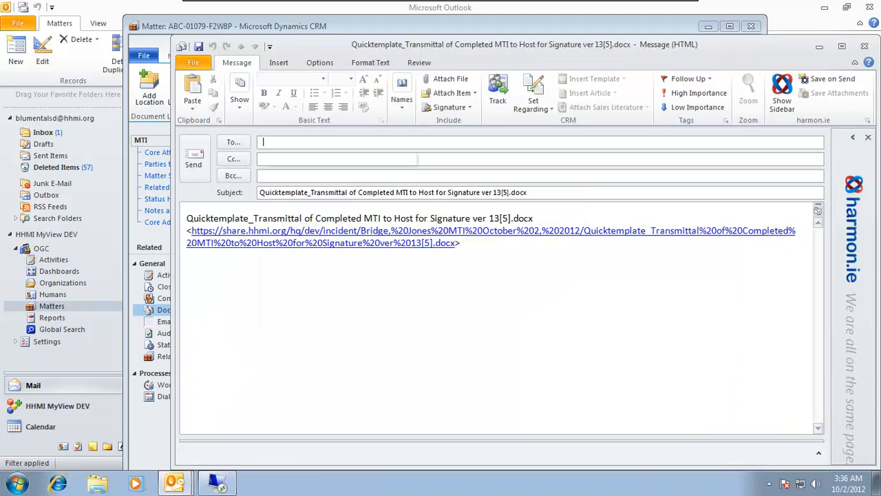
text(bl)
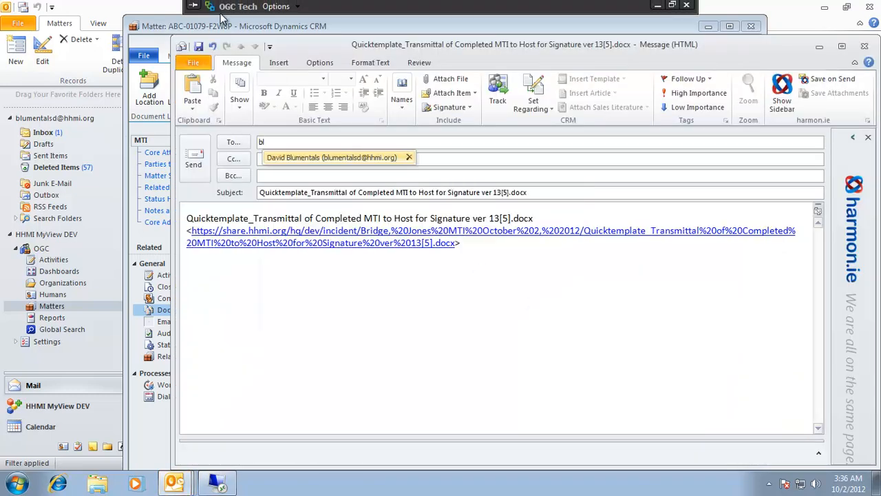
click(286, 157)
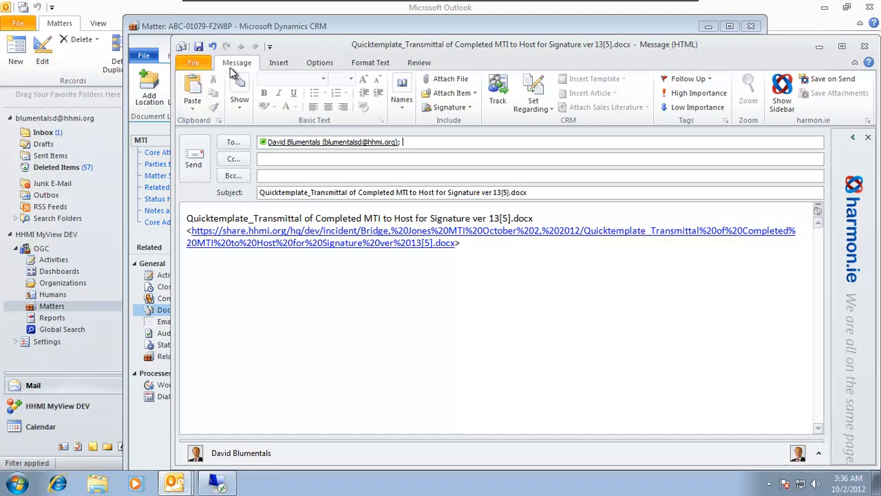
click(194, 157)
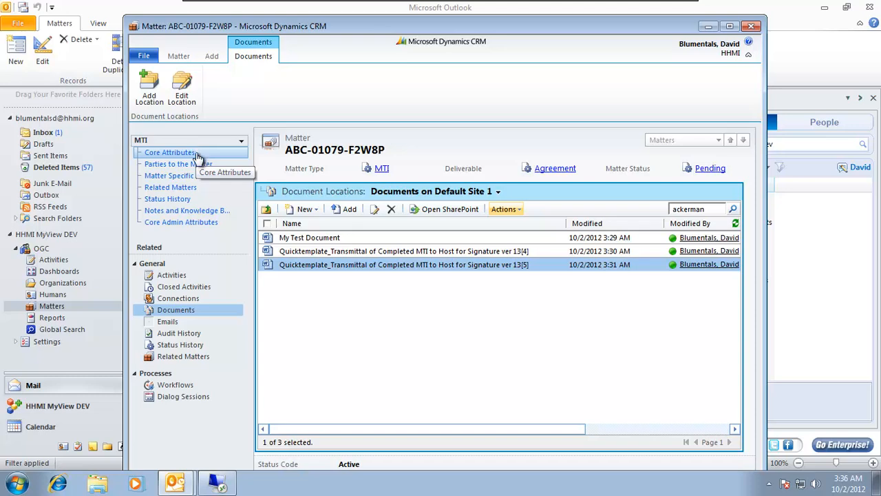
Step: Close the matter, open the received shortcut e-mail from the Inbox, and follow its document link
click(752, 26)
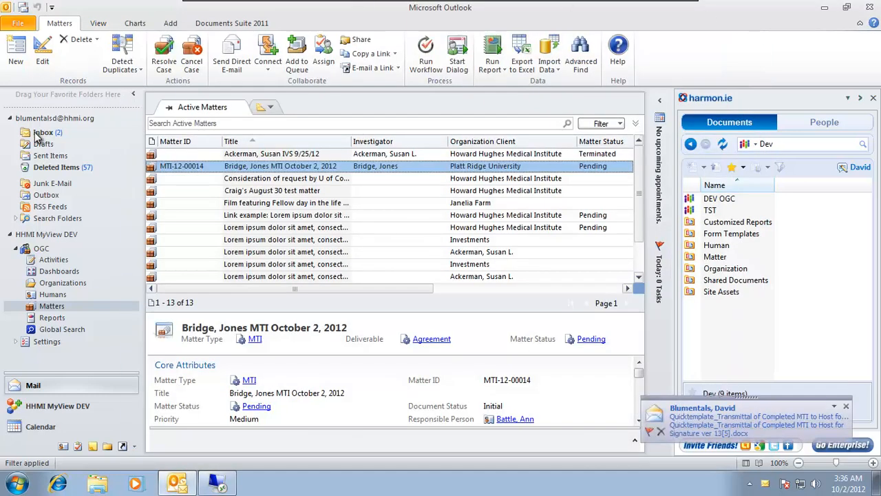
click(40, 133)
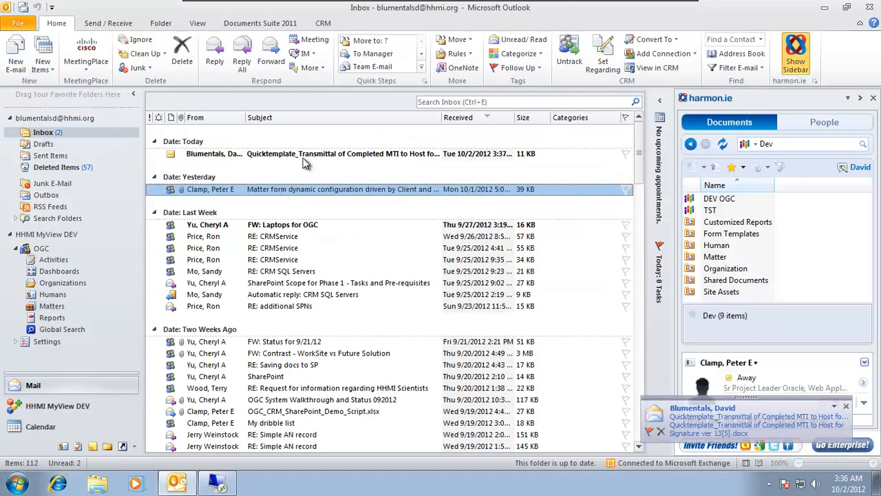
click(304, 158)
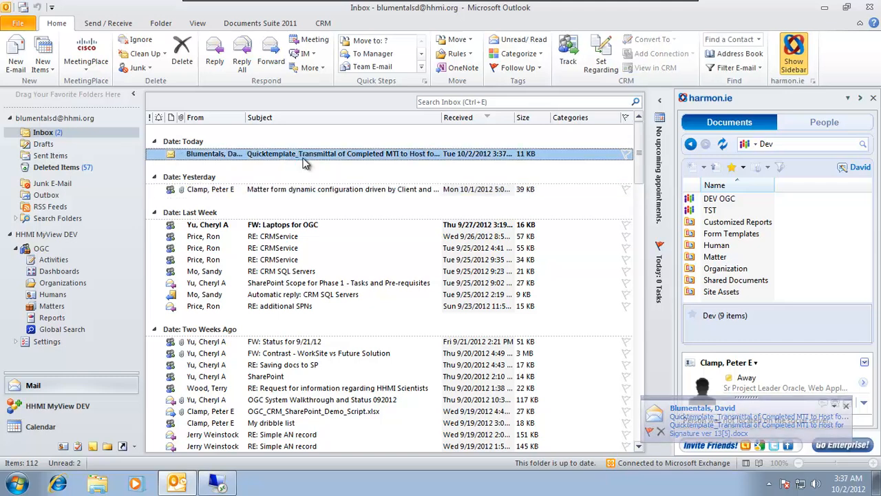
double_click(304, 158)
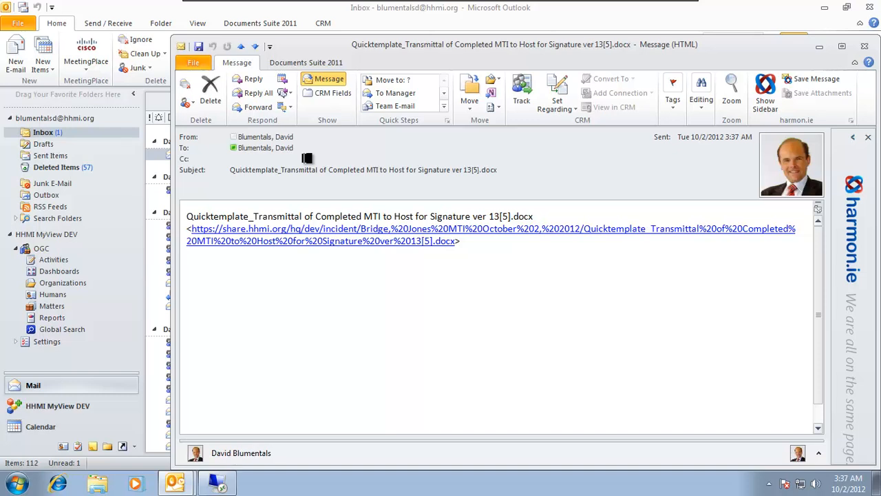
click(332, 235)
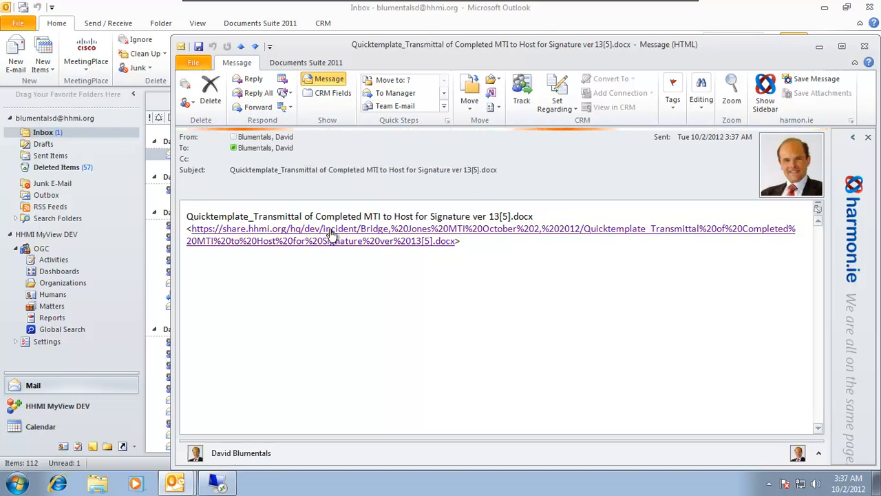